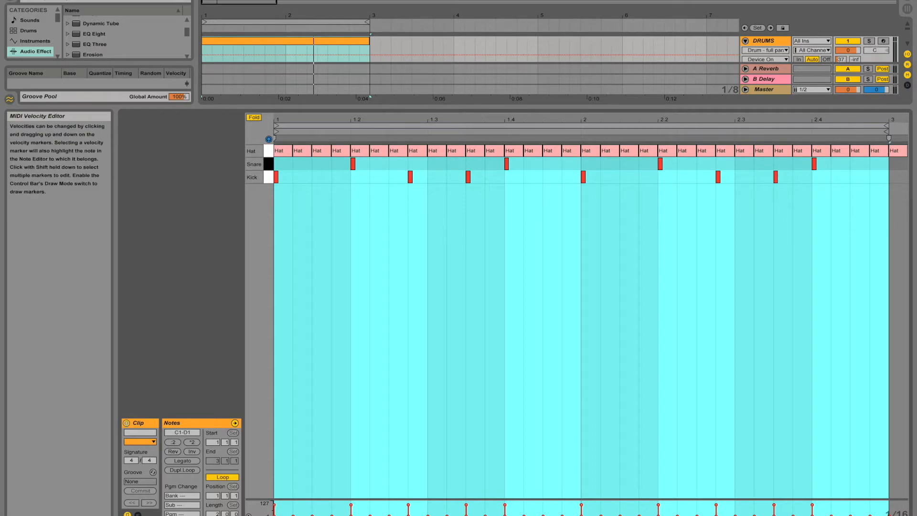
Step: Apply the Swing 16-65 groove from the Core Library's Swing and Groove pack folder to the drum clip
drag(596, 108, 645, 403)
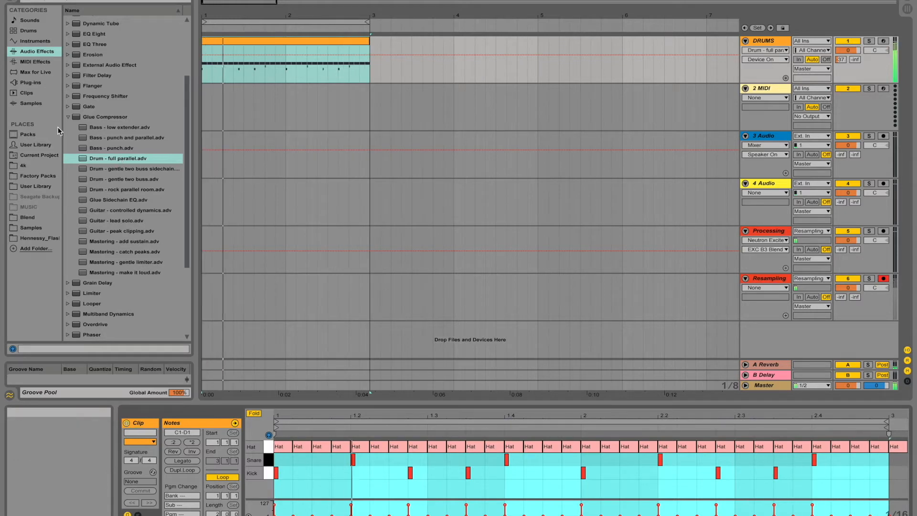
click(27, 135)
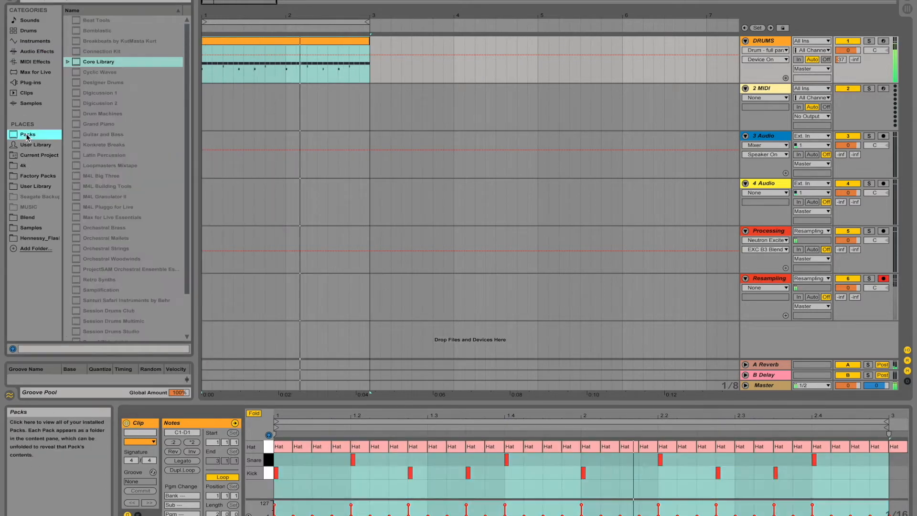
click(67, 62)
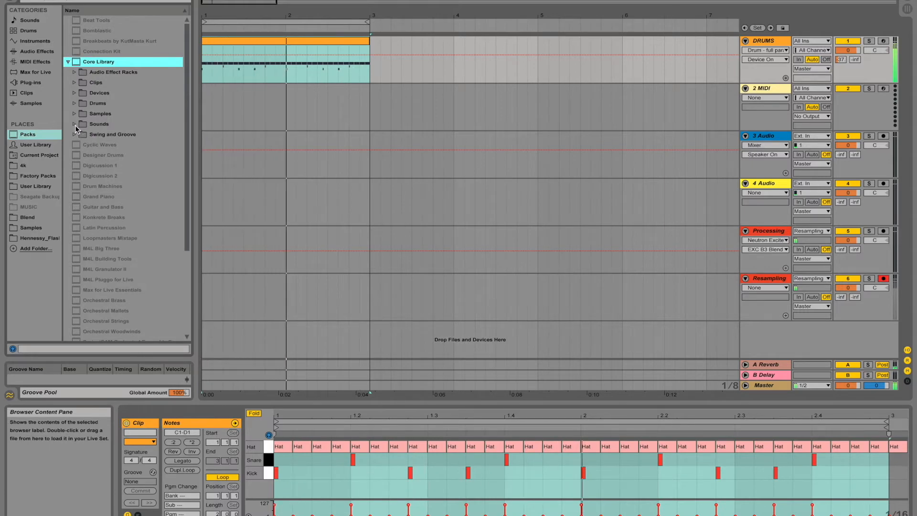
click(74, 133)
click(81, 249)
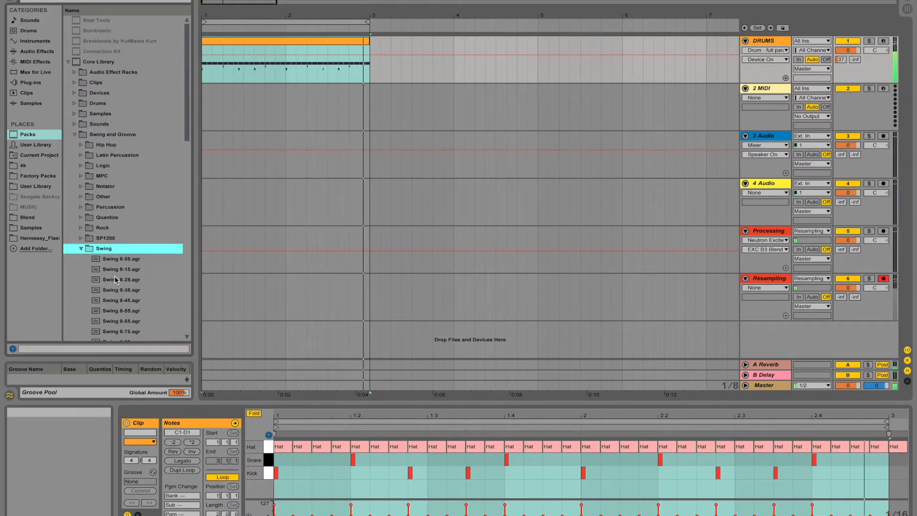
scroll(116, 282, down, 7)
scroll(120, 289, down, 3)
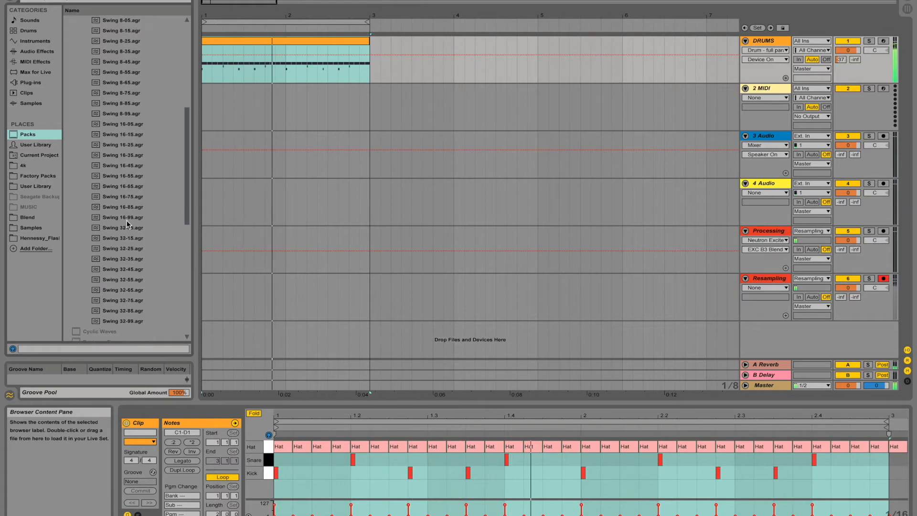
drag(113, 187, 236, 39)
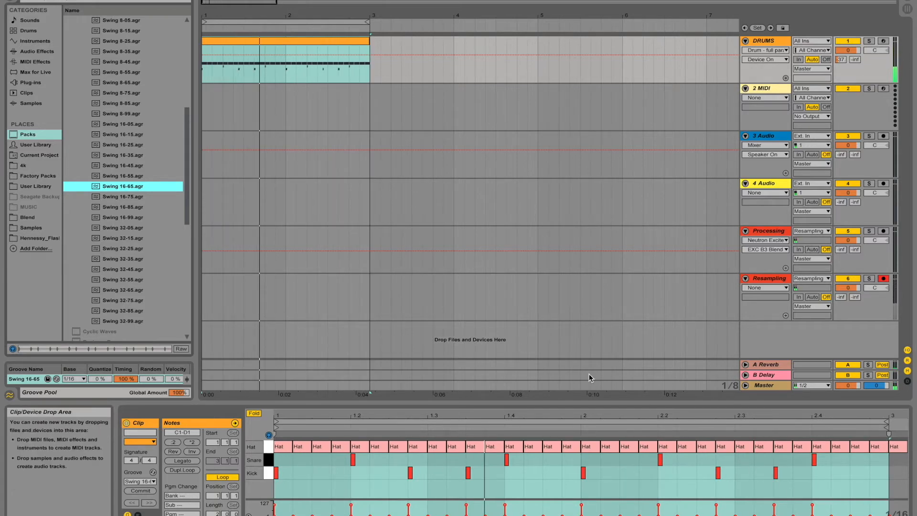
Step: Delete all snare and kick notes from the drum clip in the note editor
click(283, 40)
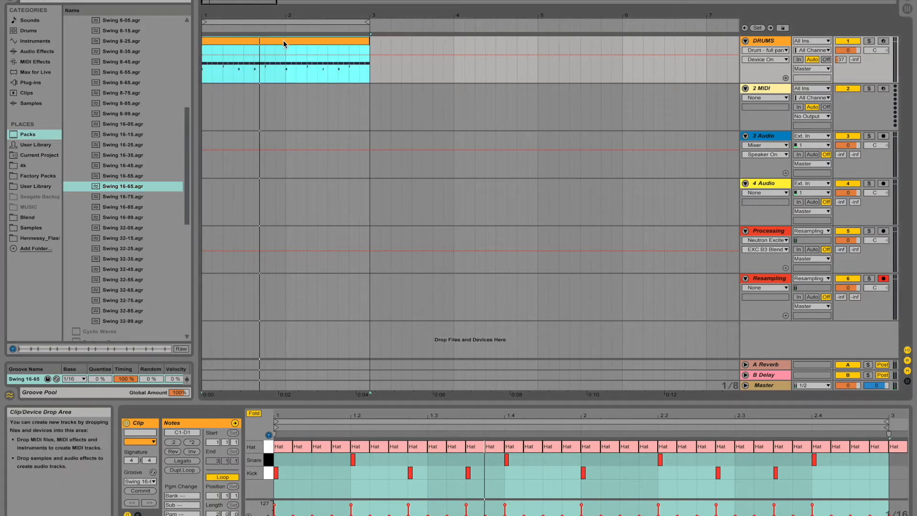
key(Tab)
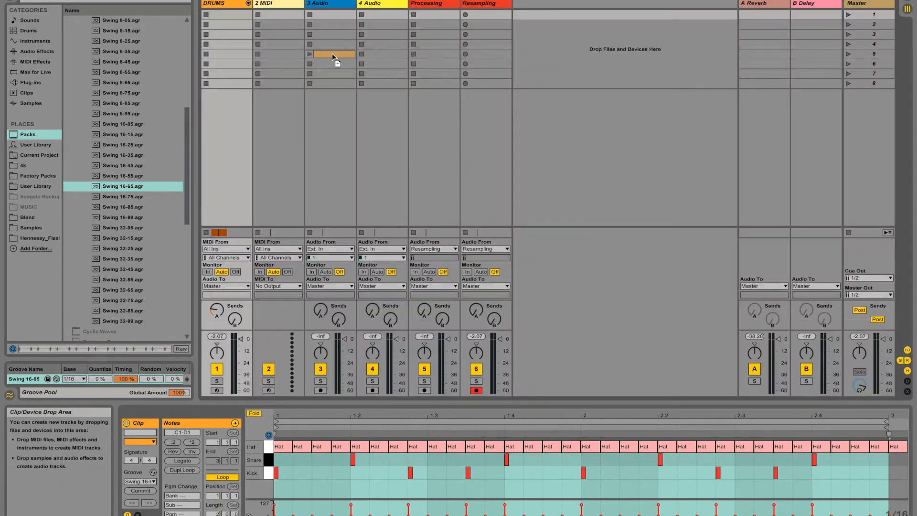
click(907, 8)
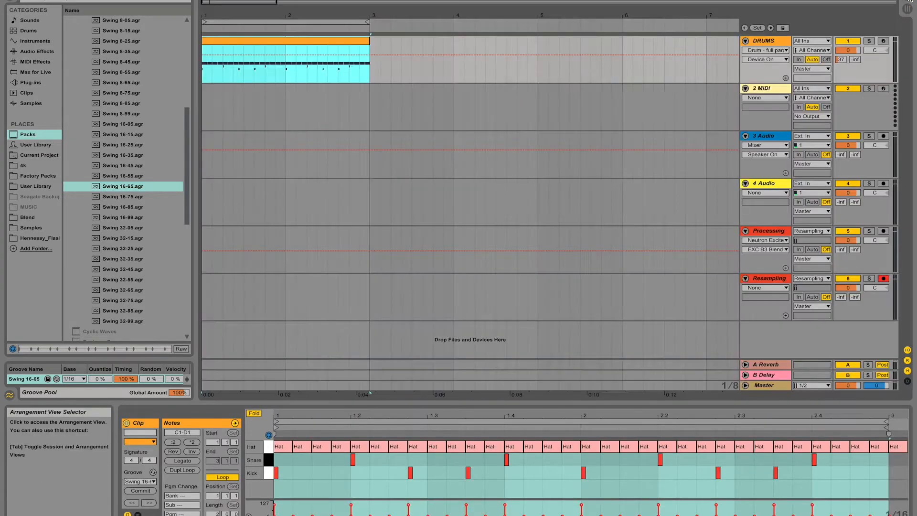
drag(848, 484, 172, 462)
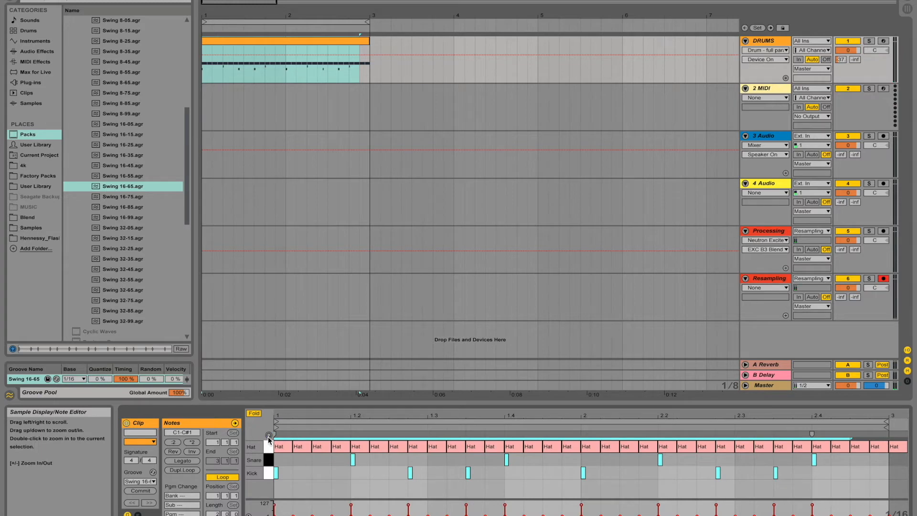
key(Delete)
Step: Rename the 2 MIDI track to Groove
click(761, 90)
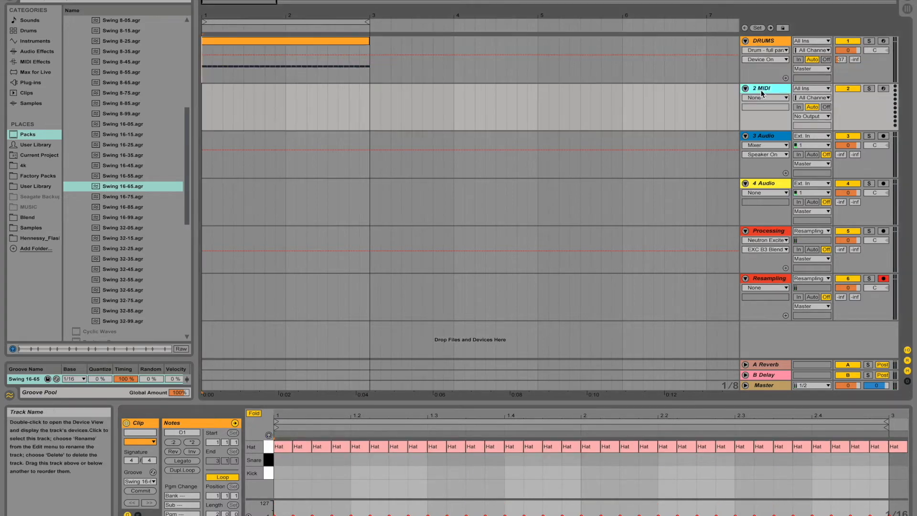
key(ctrl+r)
text(G)
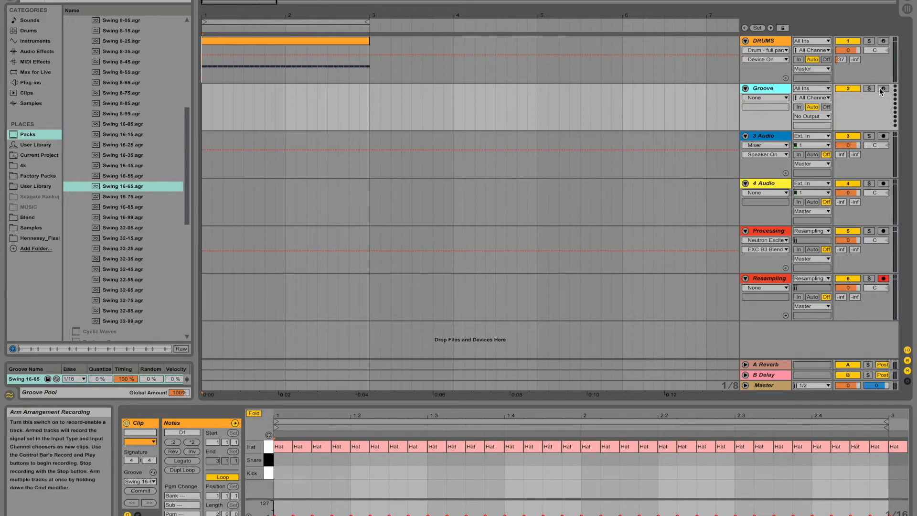
Step: Route the Groove track's MIDI input from the DRUMS track
click(763, 97)
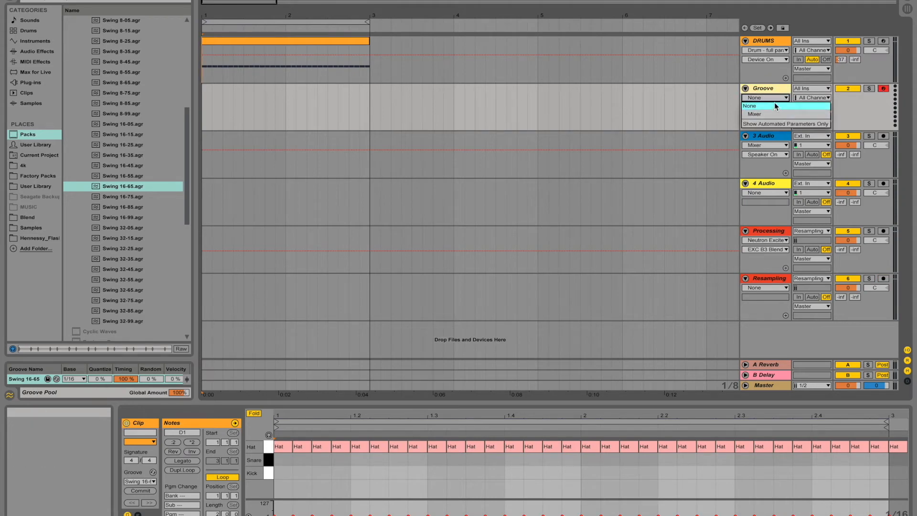
click(808, 90)
click(808, 90)
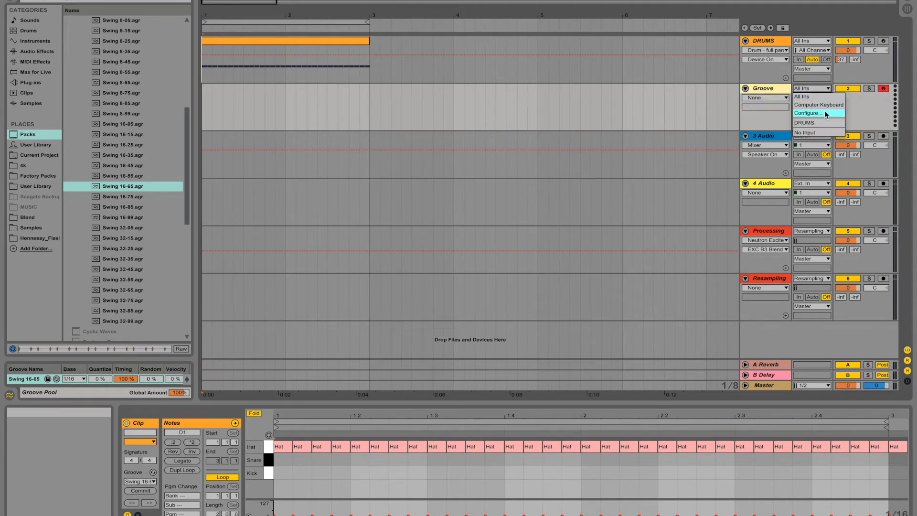
click(826, 123)
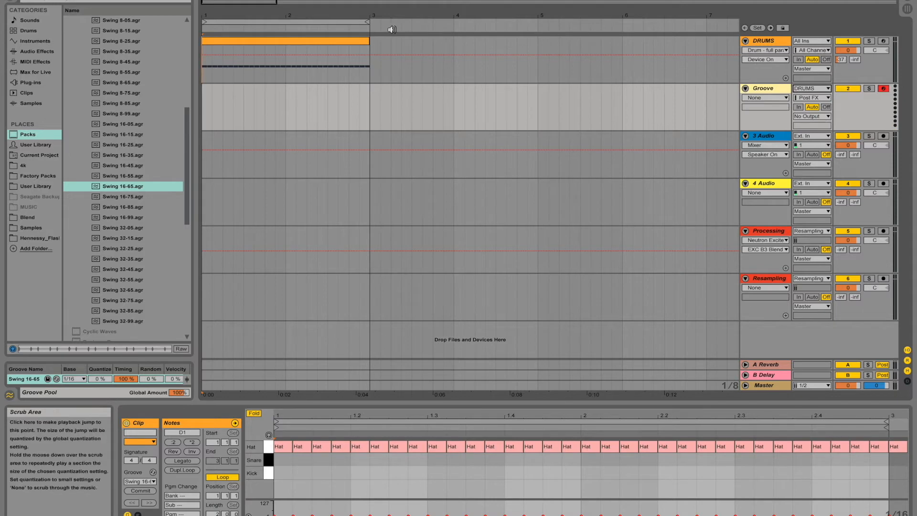
Step: Record the DRUMS output onto the Groove track as a new MIDI clip, then stop playback
key(F9)
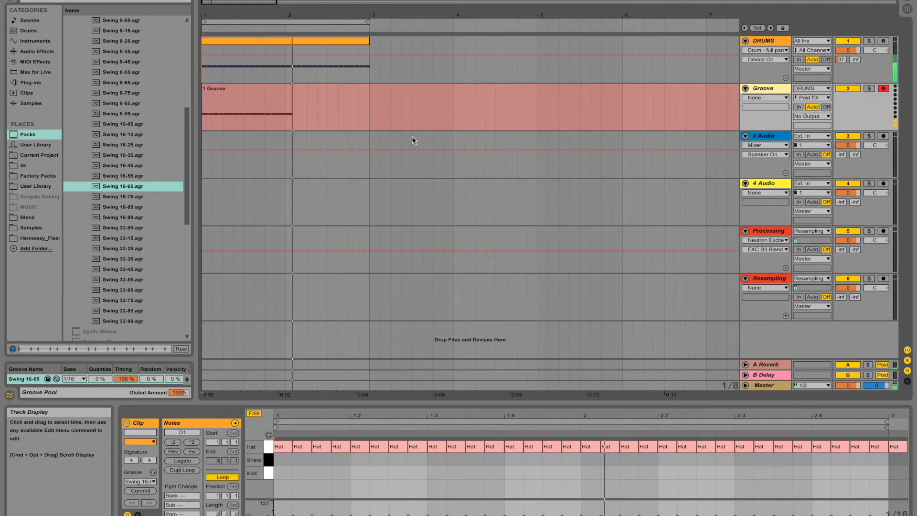
key(space)
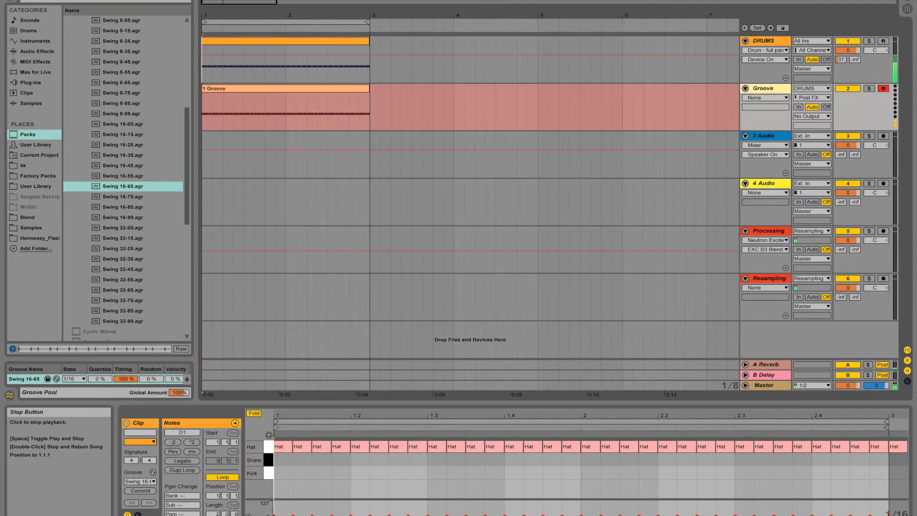
Step: Select all notes in the Groove clip and shorten them slightly
click(214, 89)
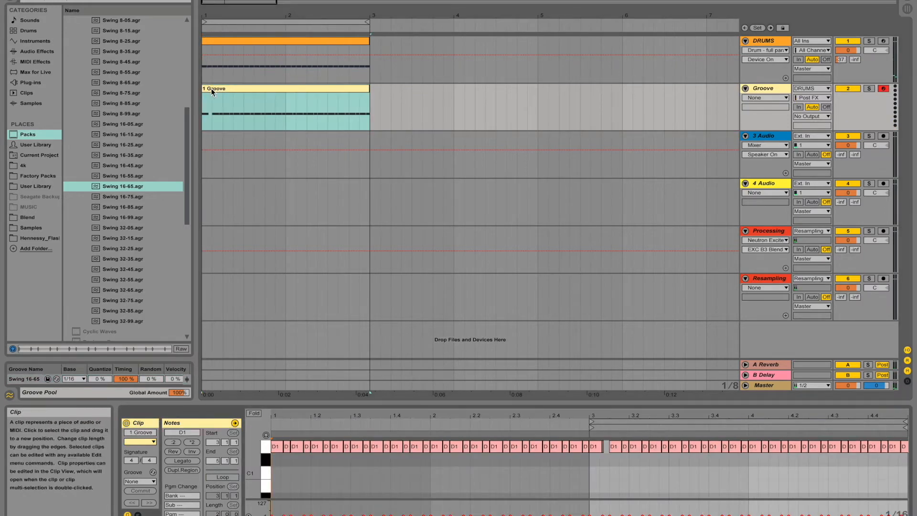
click(211, 89)
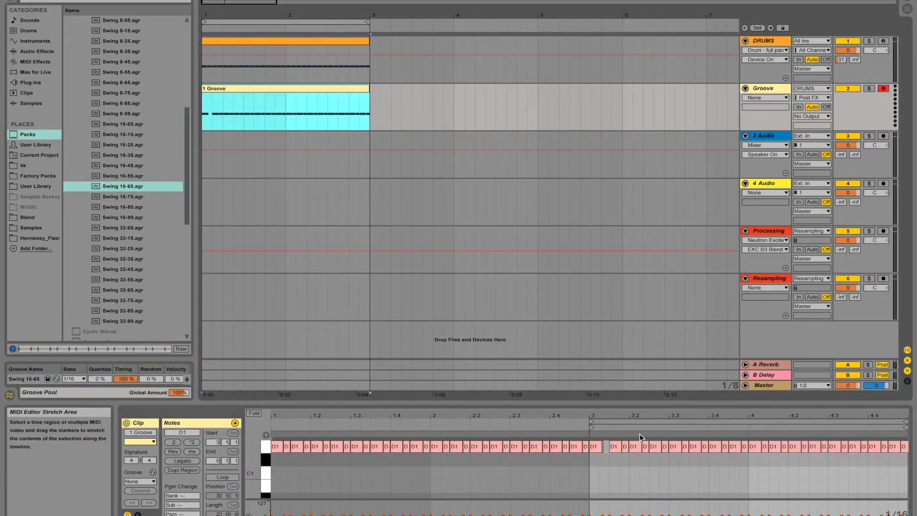
key(super+z)
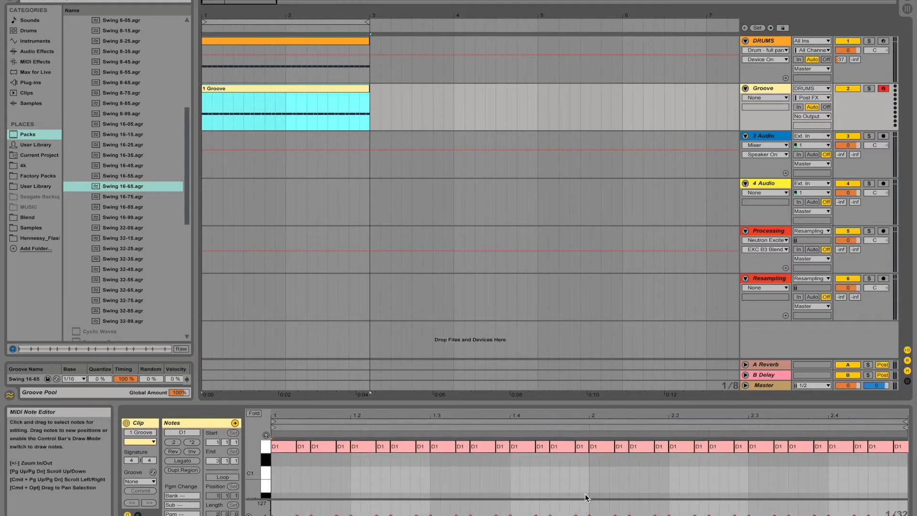
key(super+a)
click(423, 459)
click(270, 88)
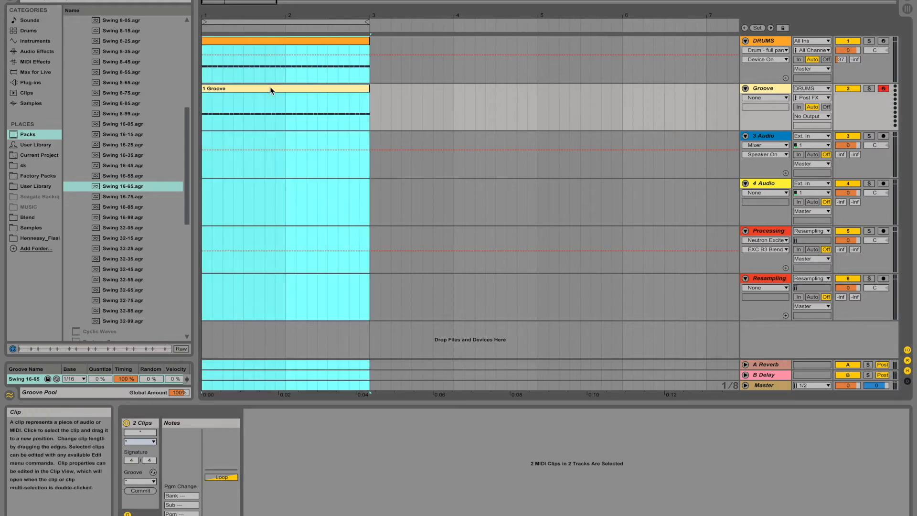
click(270, 87)
click(735, 446)
drag(418, 415, 417, 449)
click(667, 479)
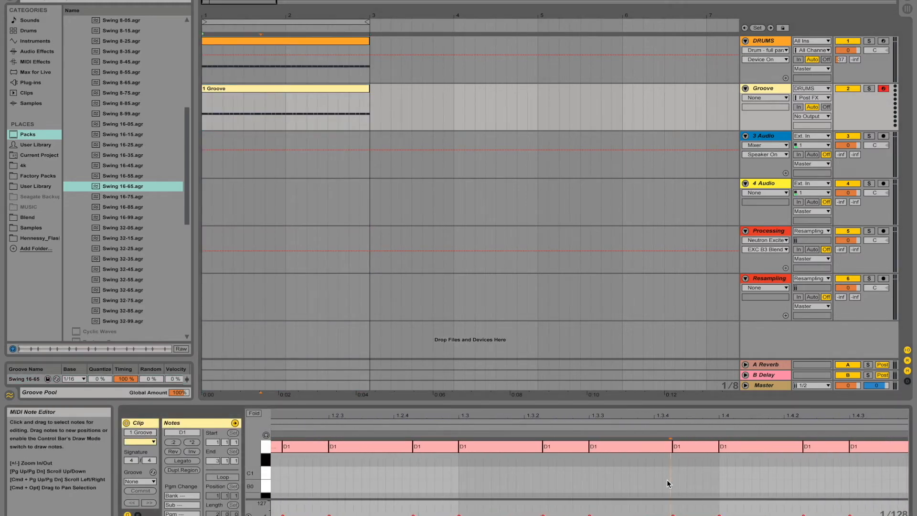
key(super+a)
drag(539, 447, 534, 447)
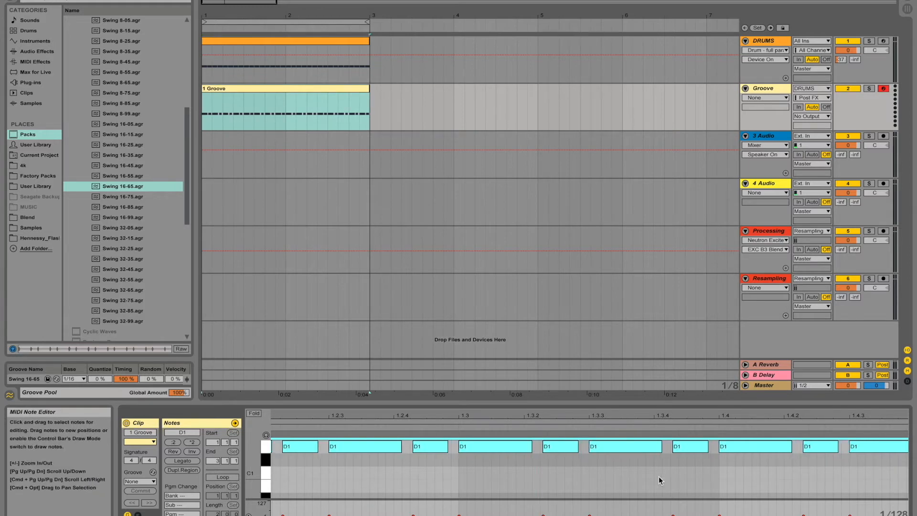
Step: Place the Closed_Hihat_4.wav sample from the 4k folder on the 3 Audio track near the start of bar 1
click(423, 144)
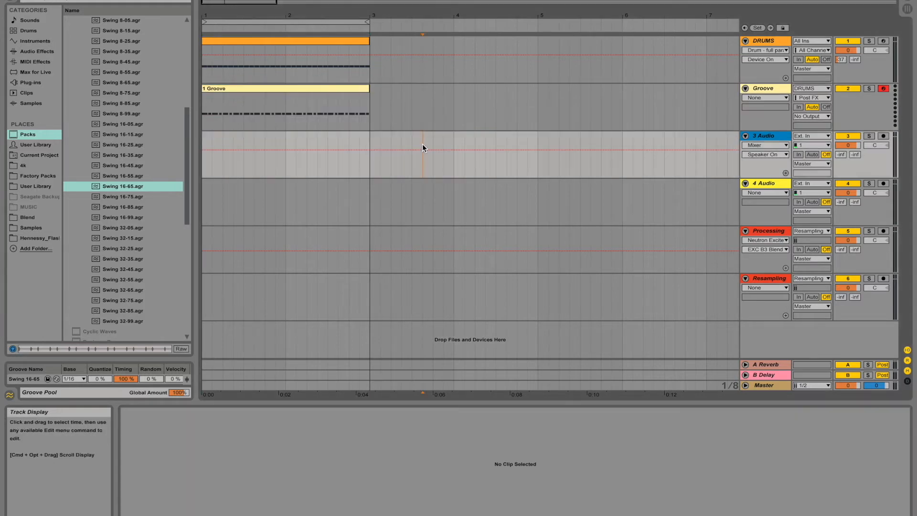
click(304, 89)
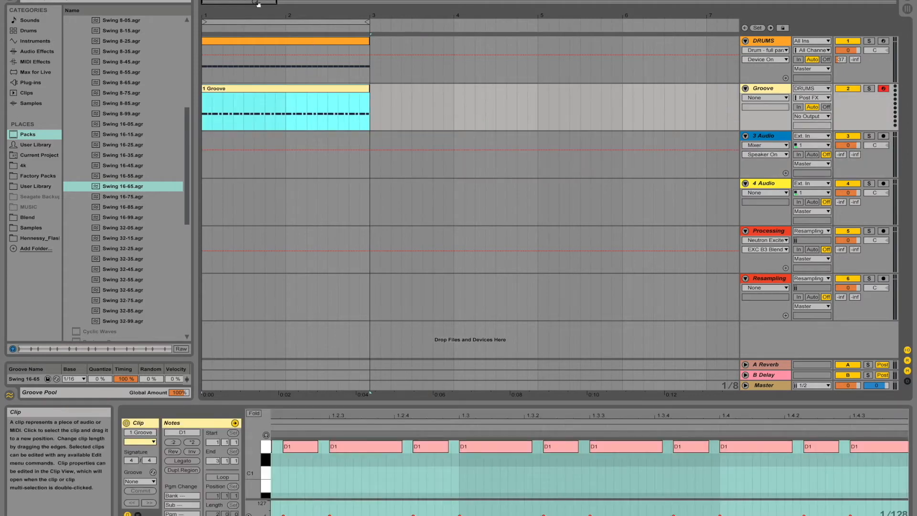
drag(257, 3, 256, 14)
drag(531, 15, 898, 48)
drag(531, 47, 530, 17)
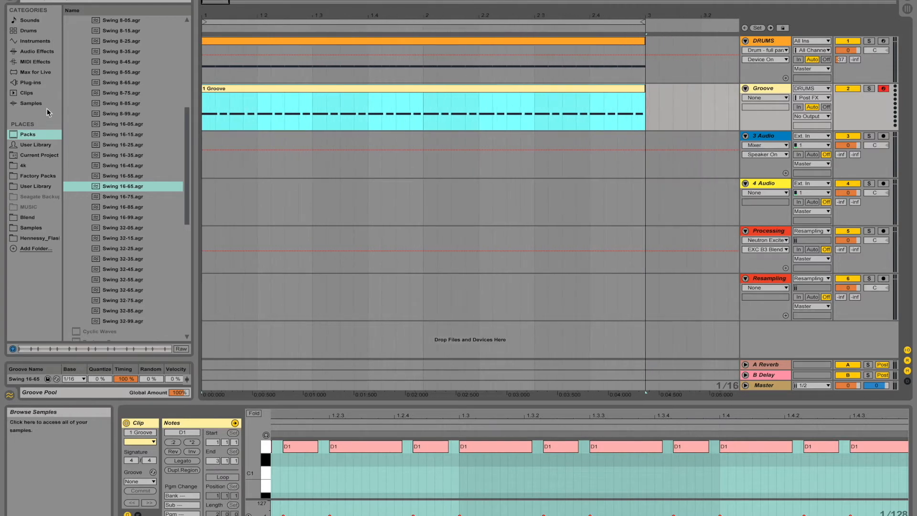
click(37, 165)
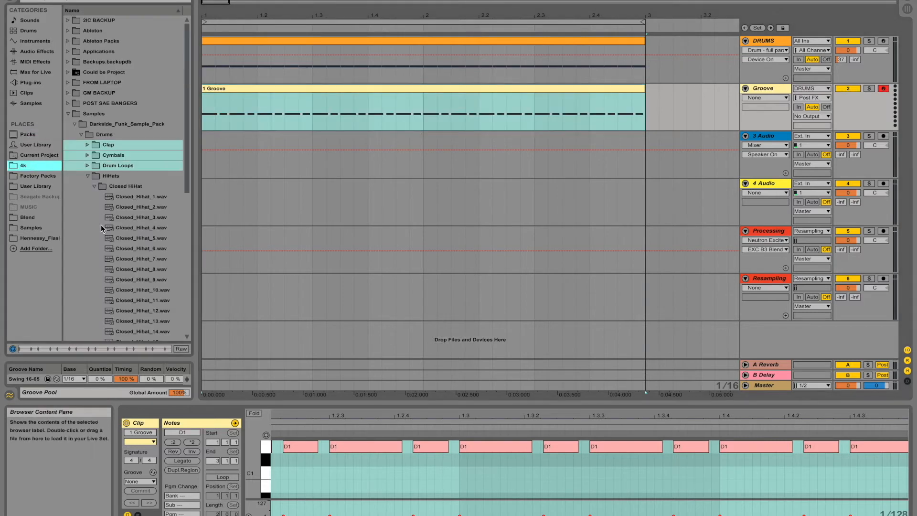
scroll(101, 225, down, 6)
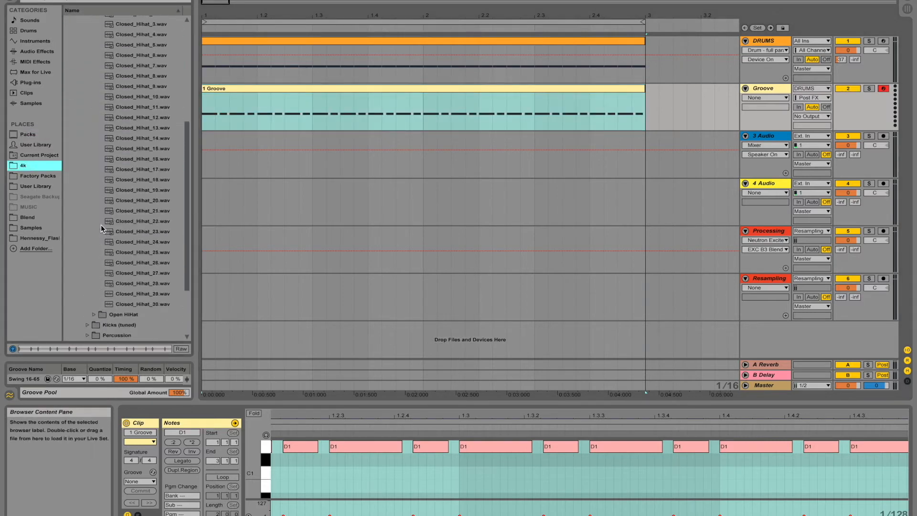
click(147, 108)
click(141, 36)
drag(142, 36, 237, 98)
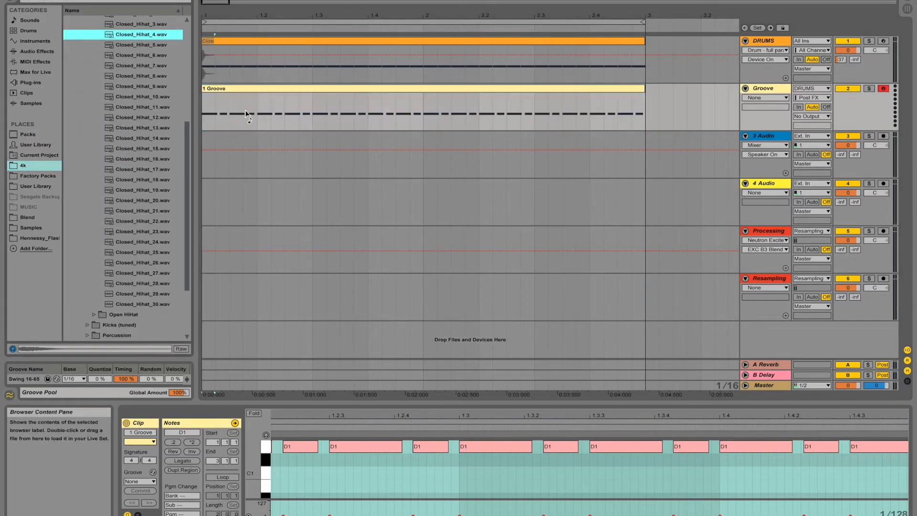
drag(247, 159, 232, 151)
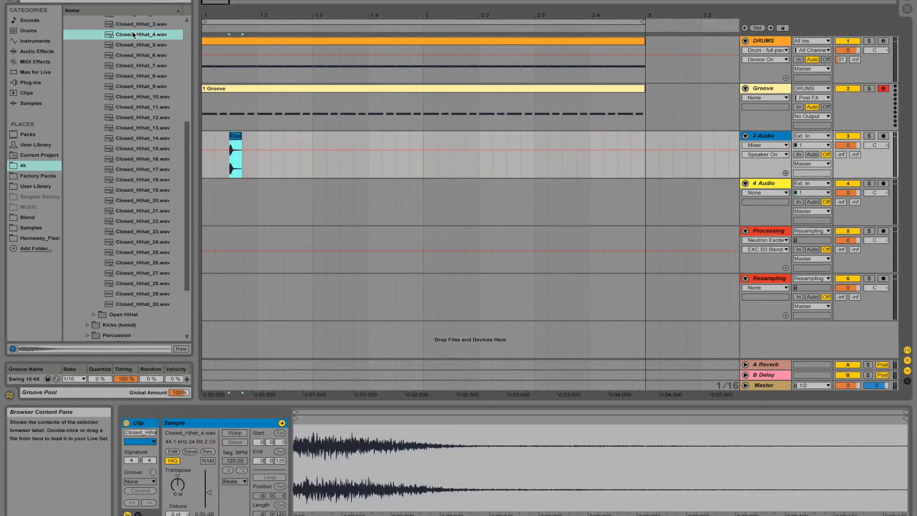
Step: Add three more Closed_Hihat_4.wav clips at different positions along the 3 Audio track
drag(138, 36, 259, 143)
drag(134, 36, 287, 157)
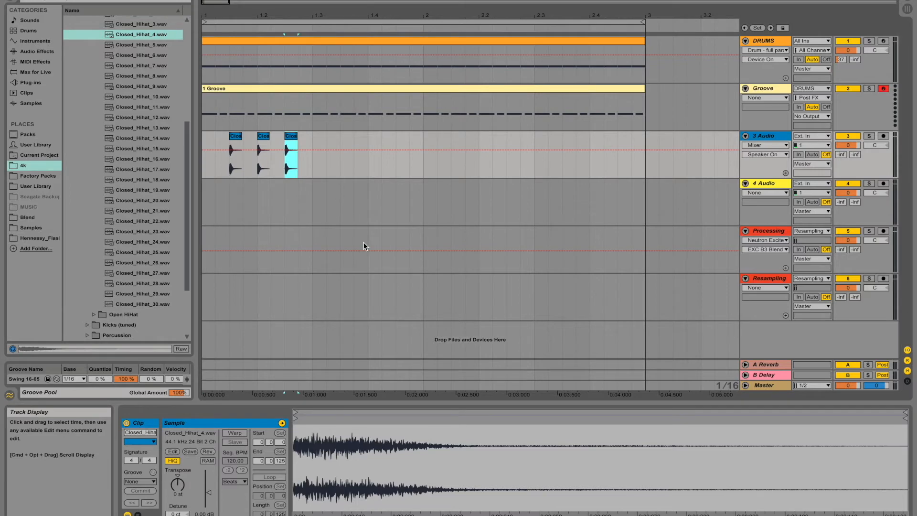
drag(136, 34, 204, 151)
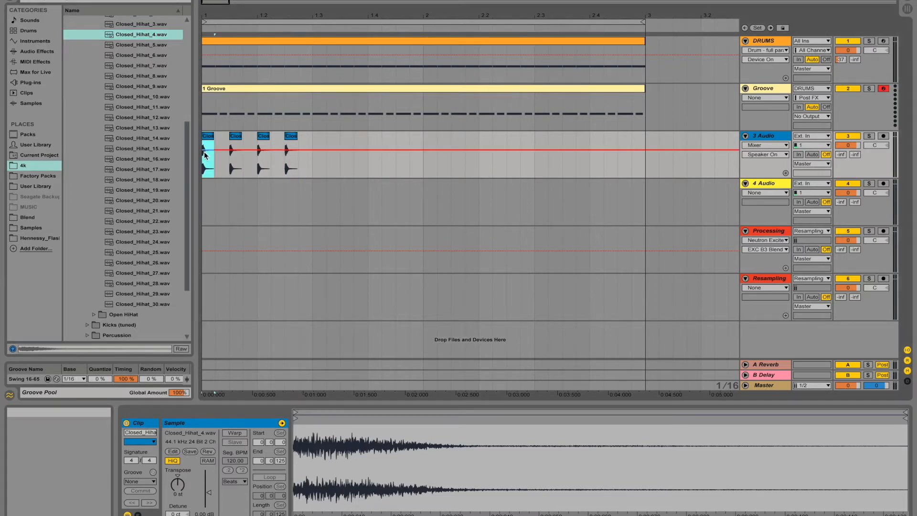
Step: Turn the arrangement grid off and nudge the second hi-hat clip slightly earlier
drag(221, 3, 215, 23)
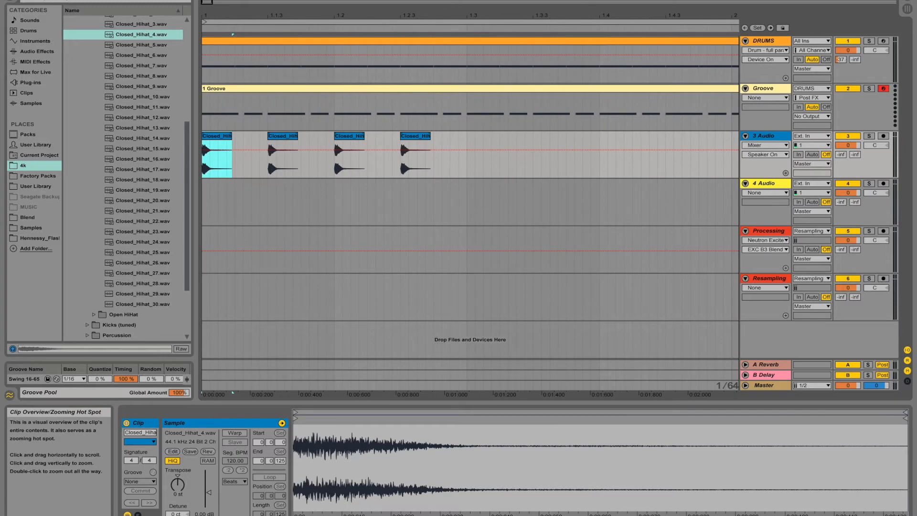
right_click(456, 163)
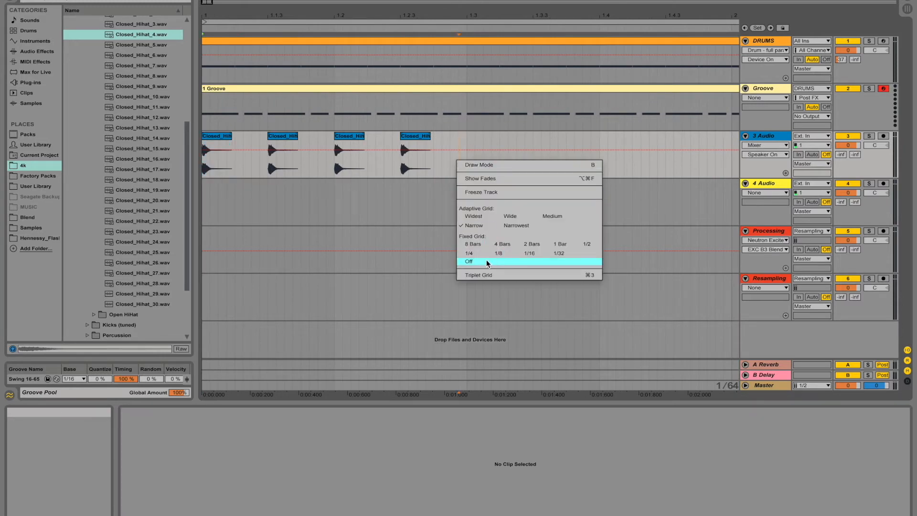
click(470, 261)
drag(277, 137, 255, 137)
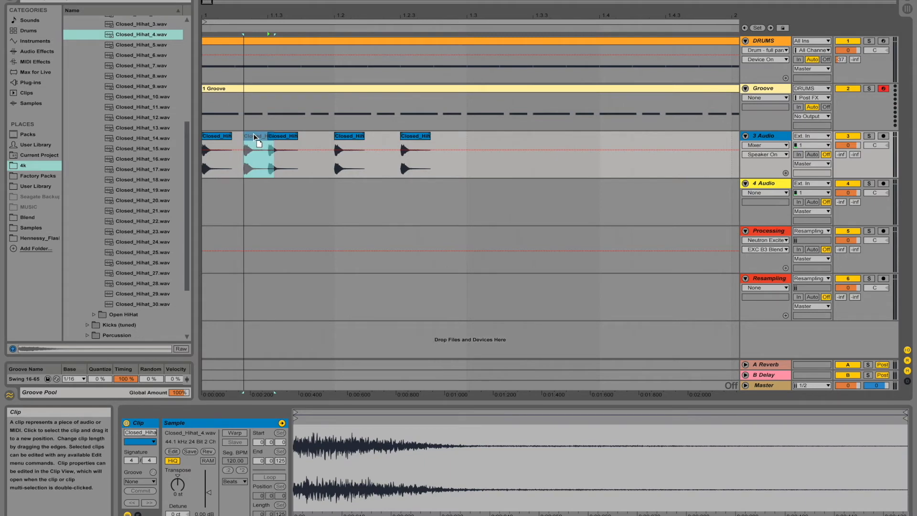
drag(255, 137, 255, 137)
drag(351, 138, 286, 142)
drag(410, 136, 322, 138)
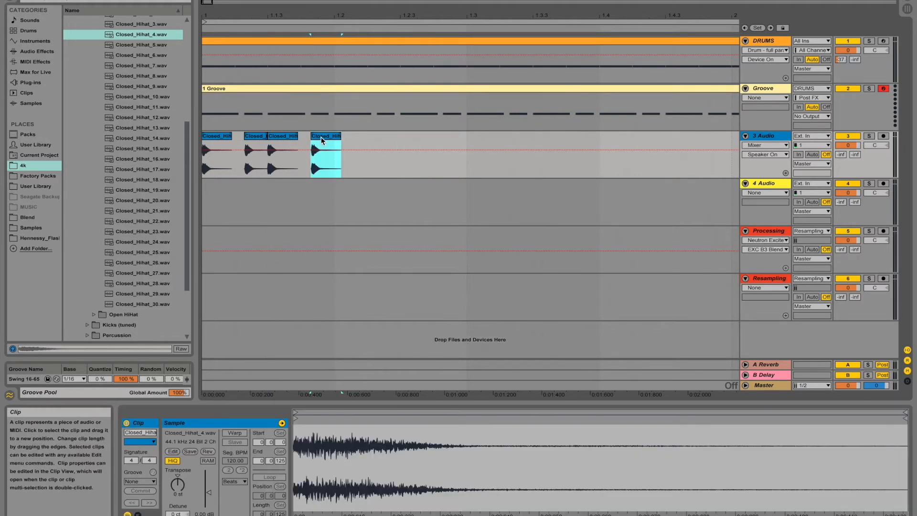
Step: Delete all hi-hat clips from the 3 Audio track and the existing Groove MIDI clip
drag(380, 160, 202, 161)
key(Delete)
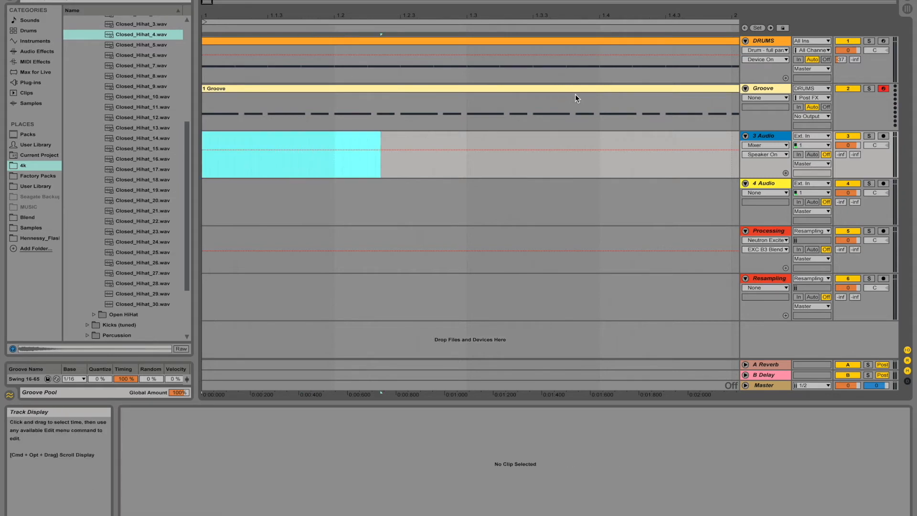
click(613, 90)
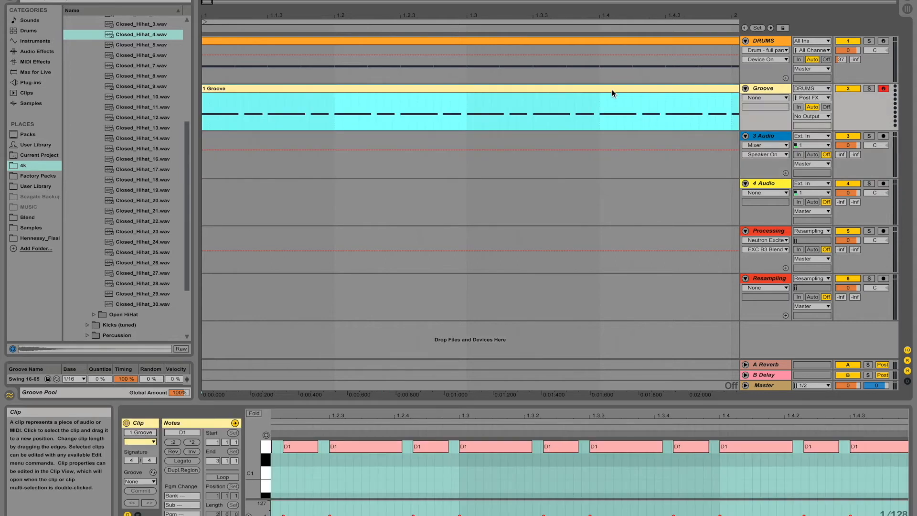
key(Delete)
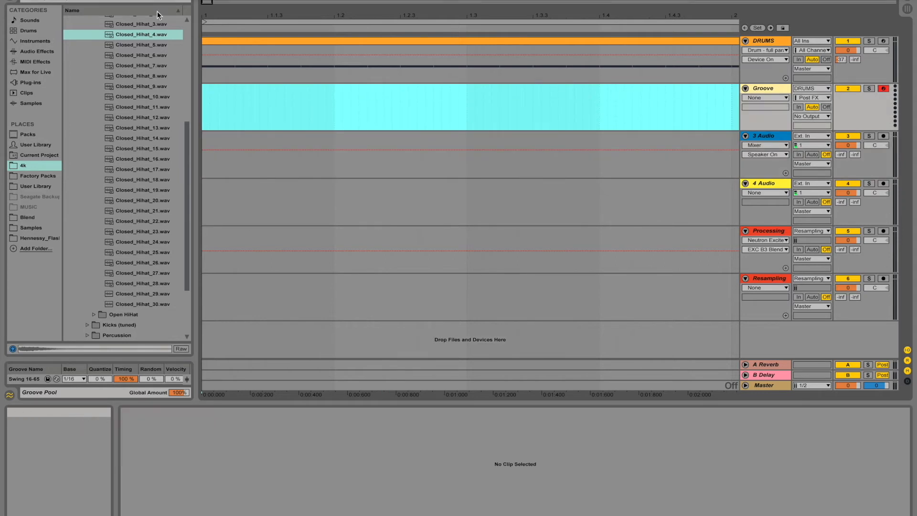
Step: Set the arrangement grid to 1 Bar and insert an empty one-bar MIDI clip at the start of the Groove track
click(293, 255)
drag(212, 3, 240, 2)
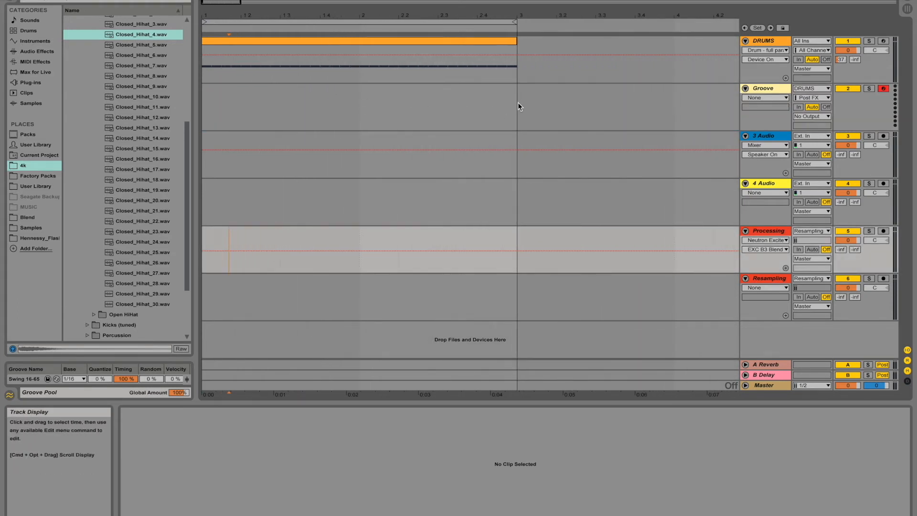
drag(515, 102, 192, 85)
click(288, 119)
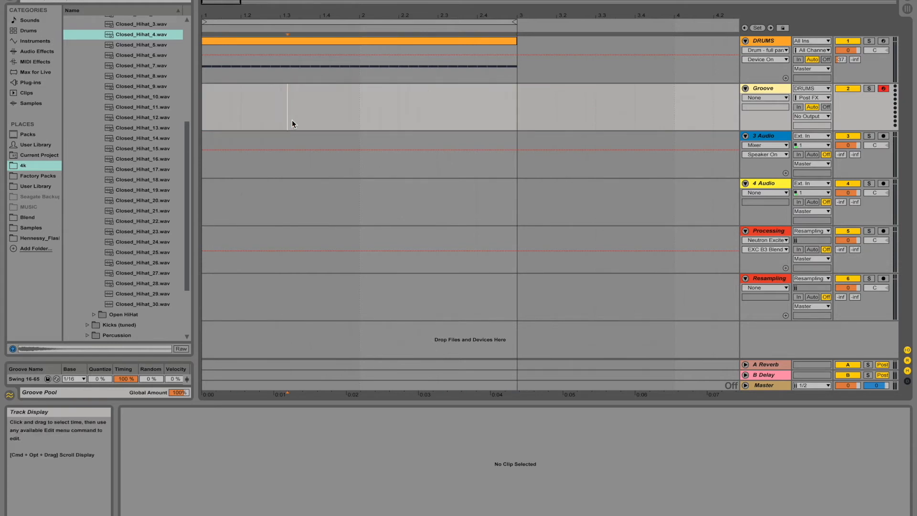
right_click(359, 119)
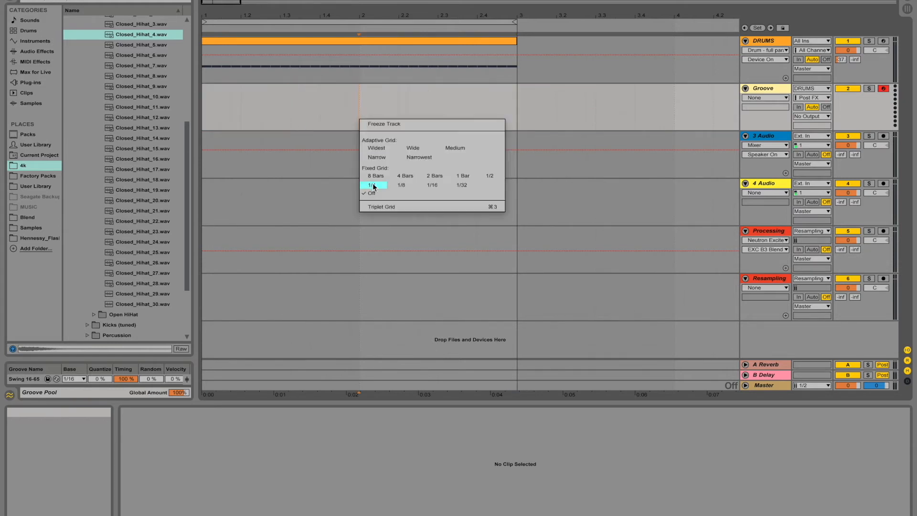
click(458, 176)
drag(358, 109, 193, 113)
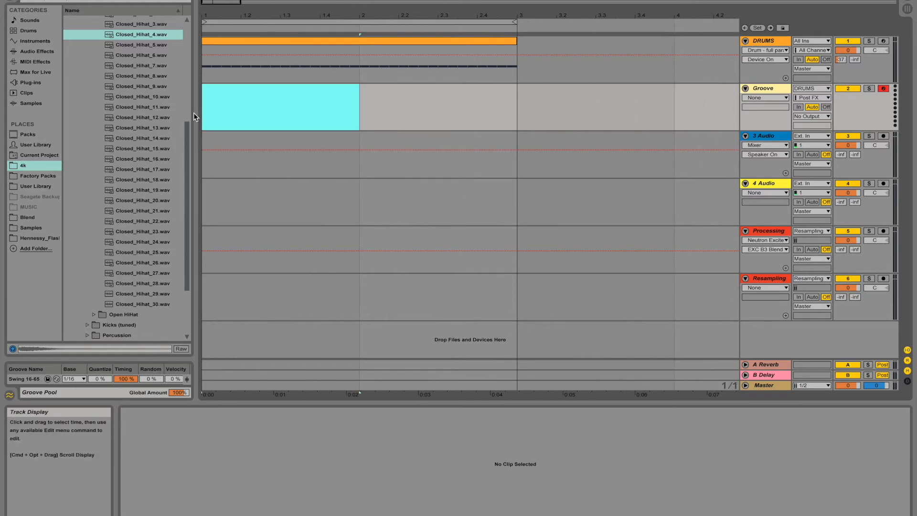
key(ctrl+shift+m)
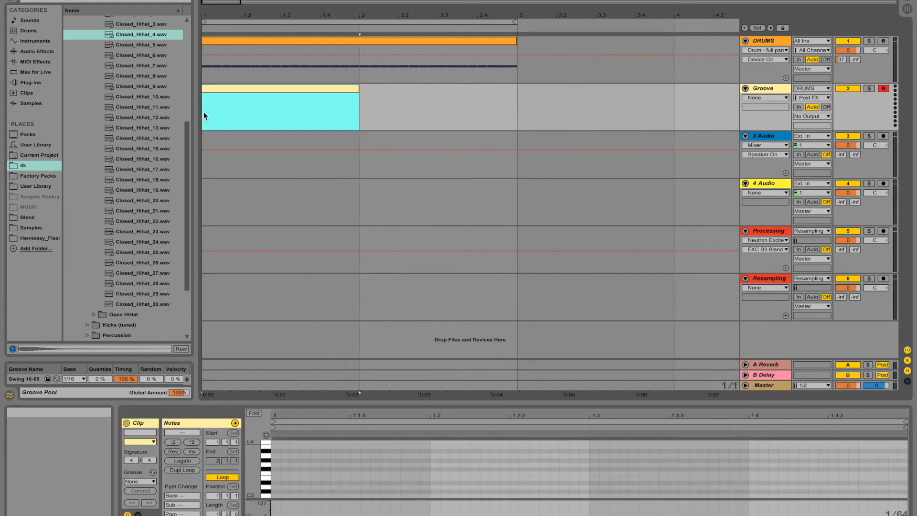
Step: Set the clip grid to 1/16 and draw a continuous row of sixteenth C3 notes across the Groove clip
right_click(354, 462)
click(417, 443)
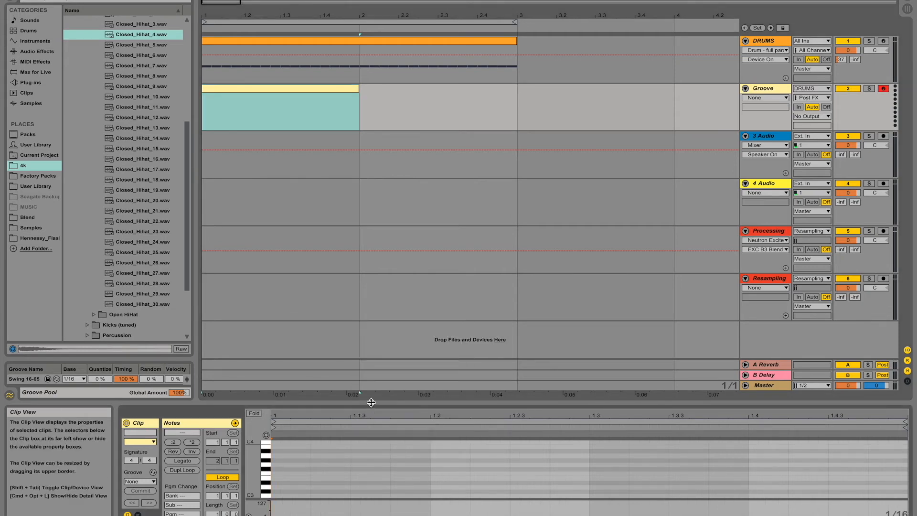
drag(372, 402, 374, 360)
key(b)
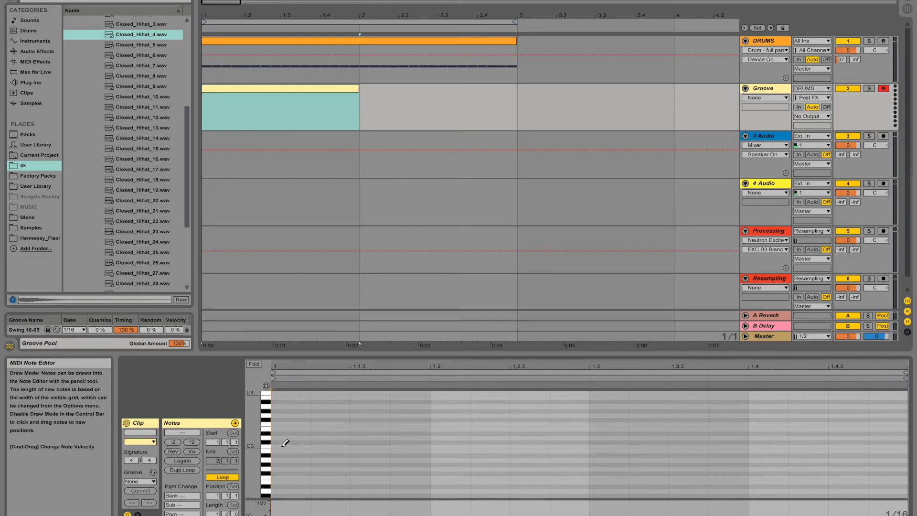
click(285, 444)
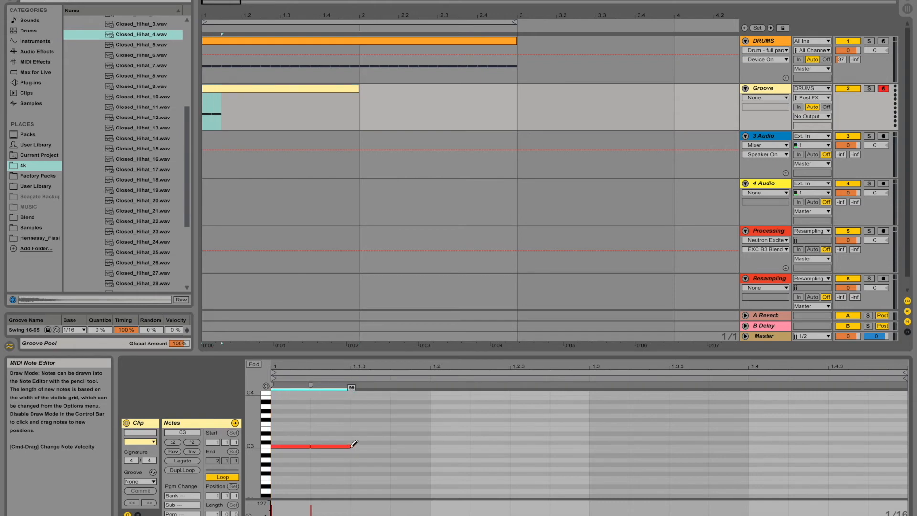
drag(455, 445, 886, 454)
Step: Select every second (offbeat) note and raise them one semitone to C#3
key(super+b)
click(334, 431)
click(330, 446)
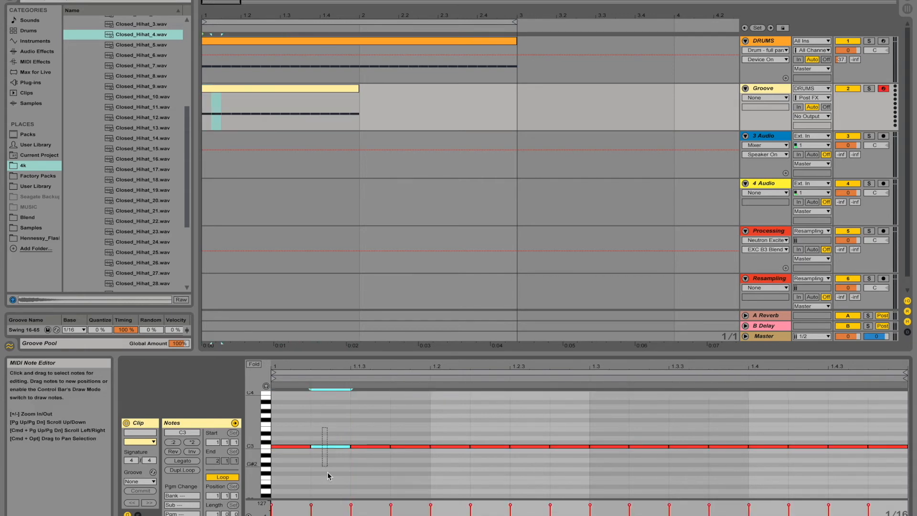
shift+click(411, 446)
shift+click(491, 446)
shift+click(563, 447)
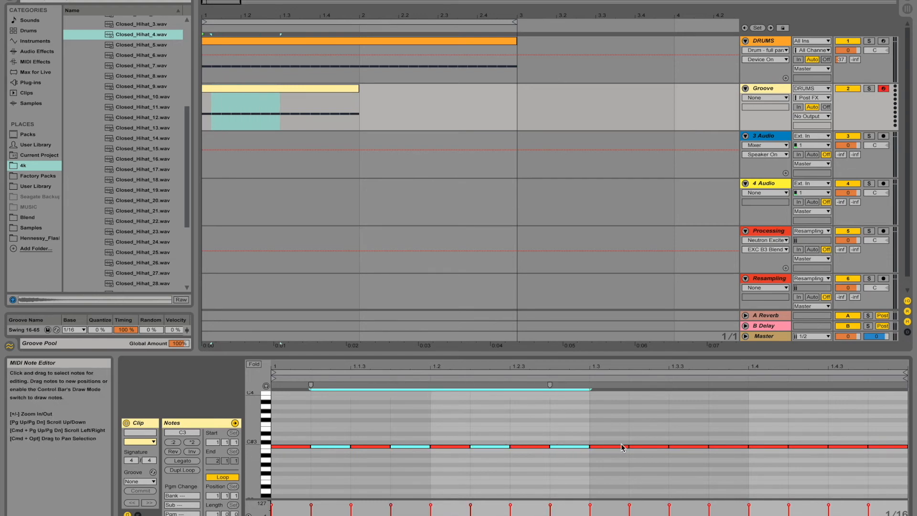
shift+click(650, 447)
shift+click(722, 448)
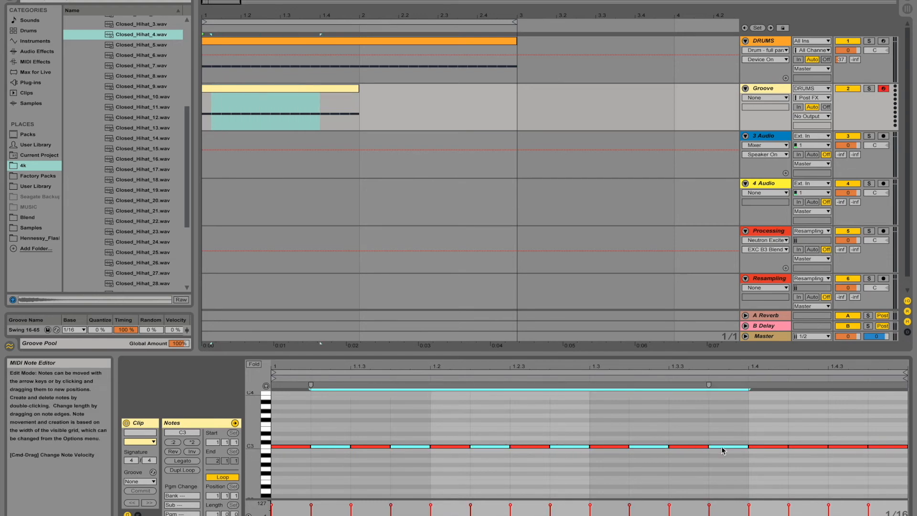
shift+click(805, 447)
shift+click(884, 448)
key(Up)
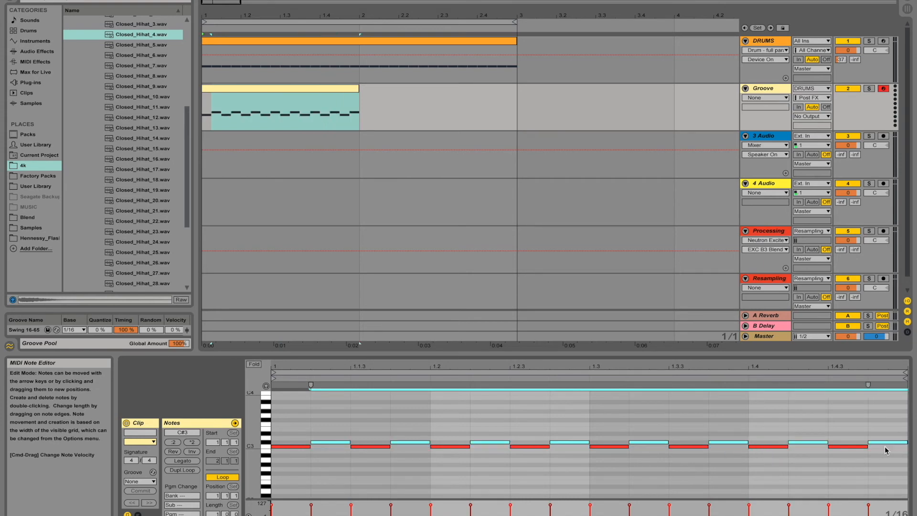
Step: Set the note grid to 1/32 and shorten all notes in the Groove clip slightly
drag(288, 427, 915, 515)
right_click(748, 451)
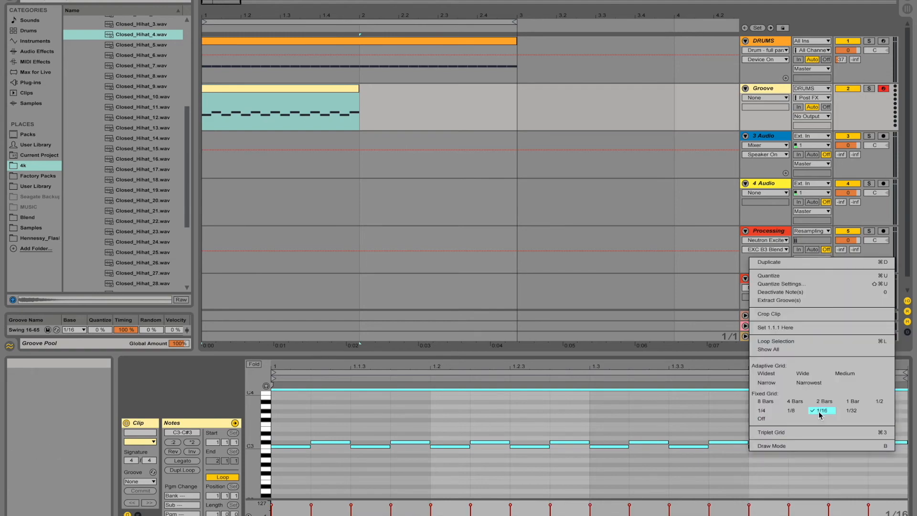
click(851, 410)
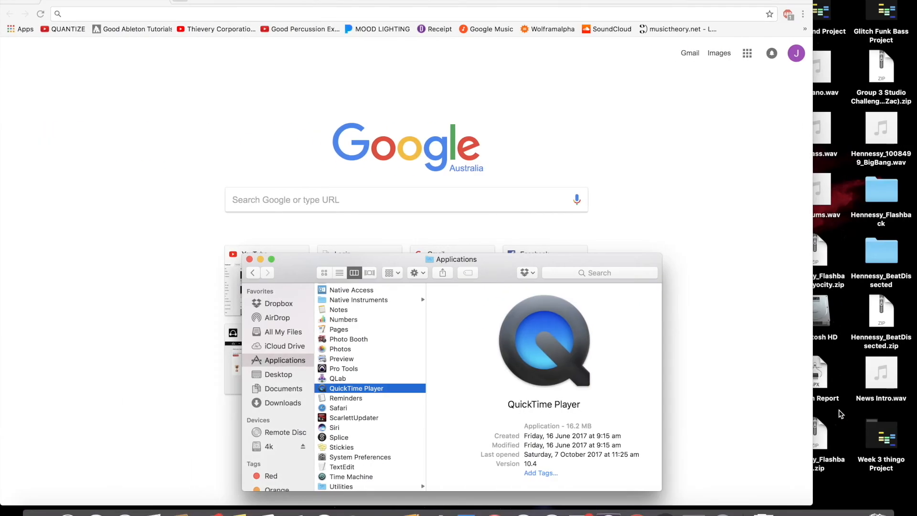
click(695, 513)
click(695, 452)
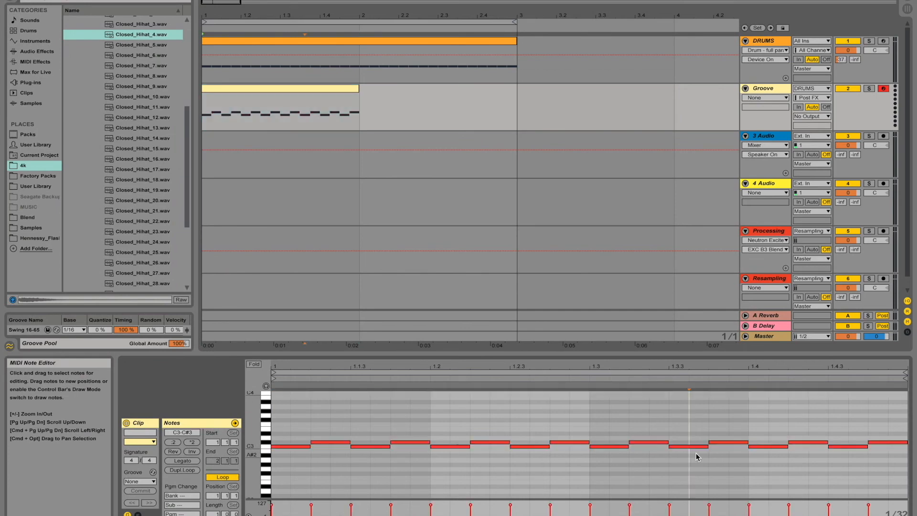
key(super+a)
key(shift+Left)
click(669, 461)
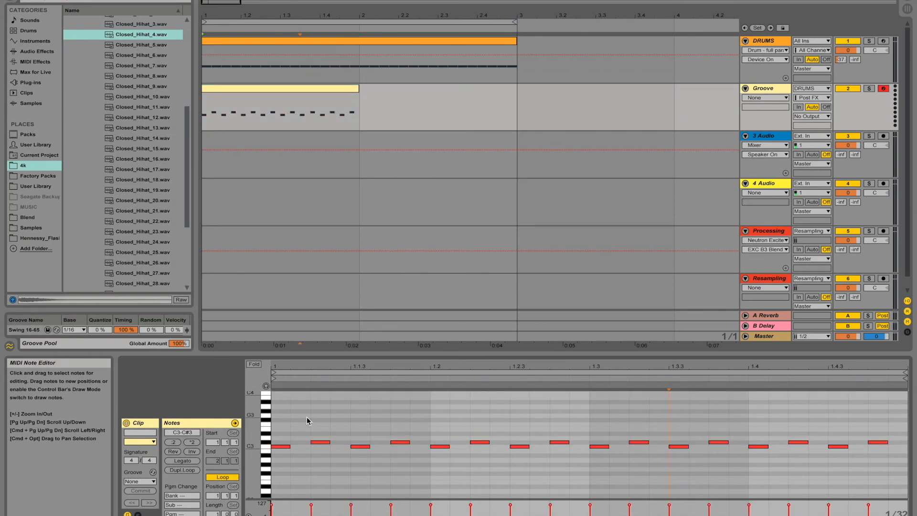
Step: Move the offbeat notes back down to C3 and shift them slightly later for a swing feel
drag(307, 425, 910, 435)
drag(907, 440, 907, 440)
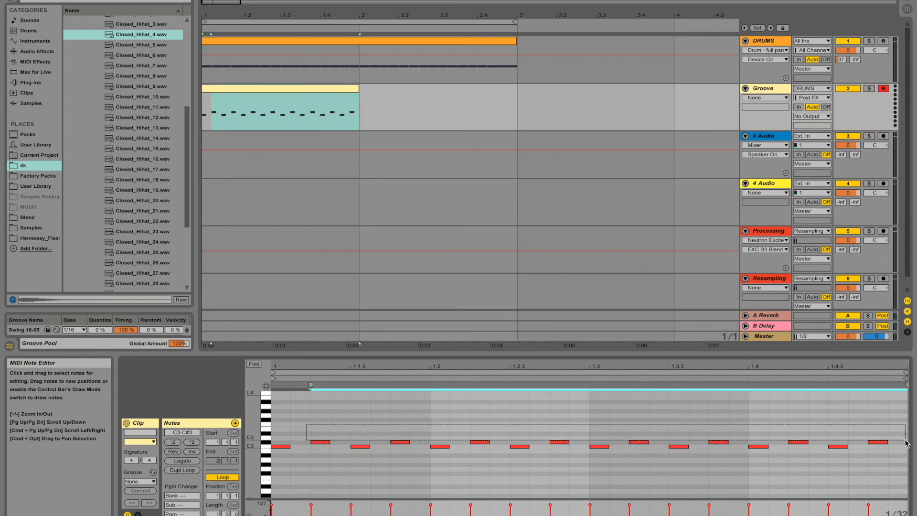
key(Down)
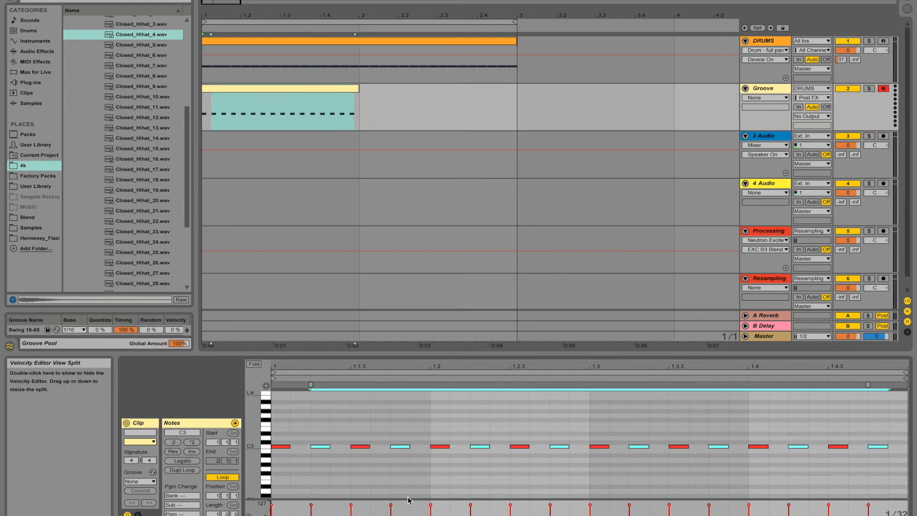
drag(320, 447, 326, 449)
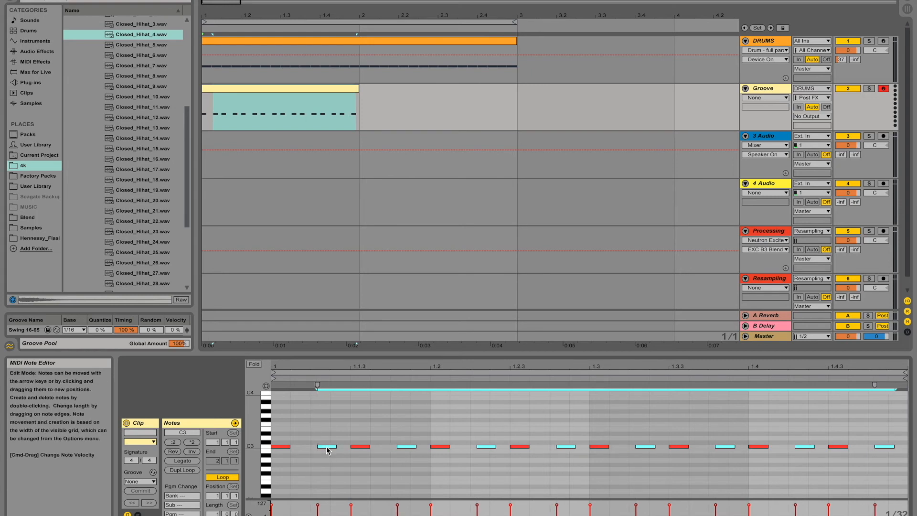
click(320, 405)
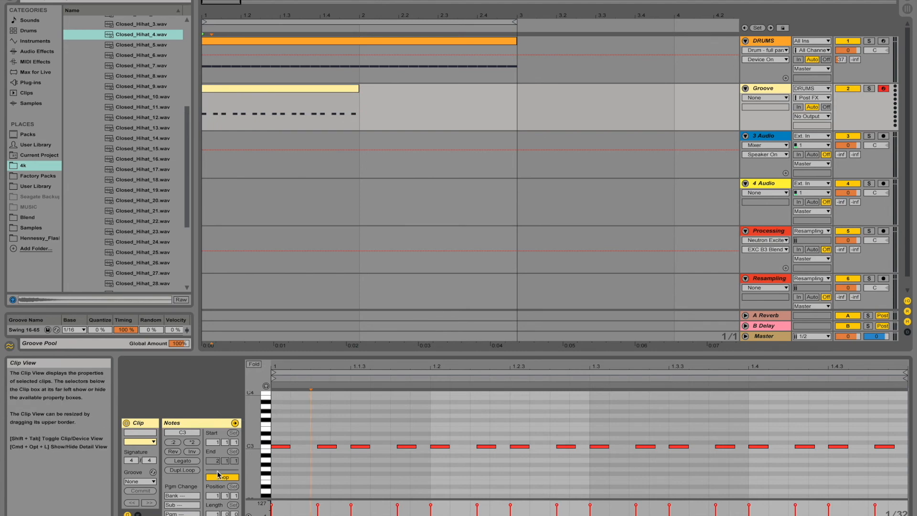
Step: Extract a groove from the Groove clip, assign it as the DRUMS clip's groove, and start playback
right_click(292, 93)
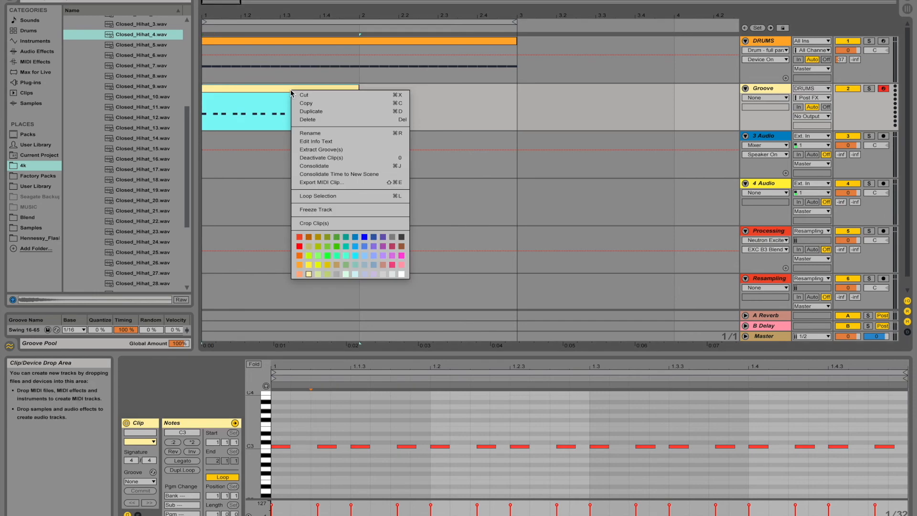
click(338, 150)
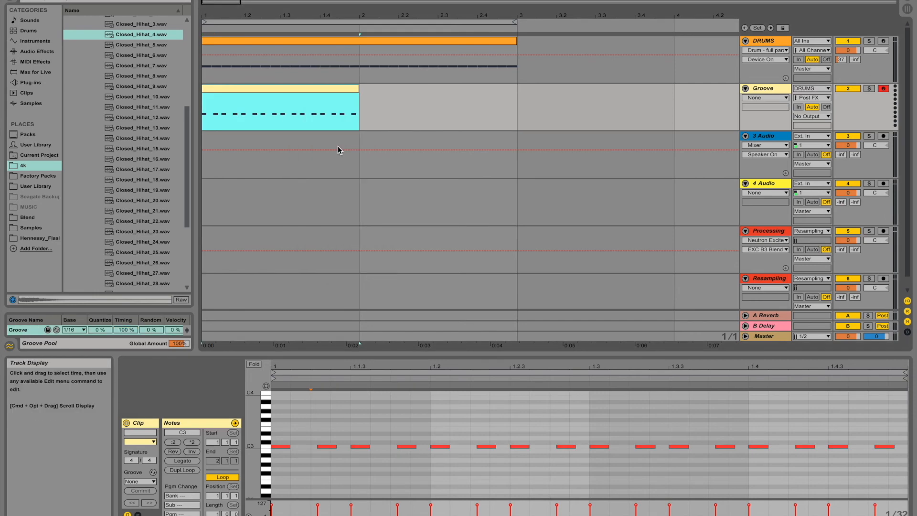
click(307, 46)
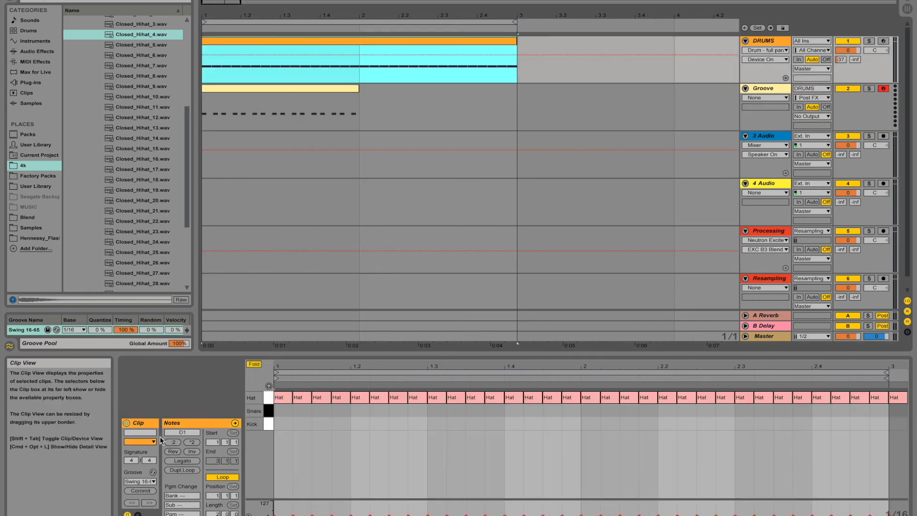
click(153, 481)
click(146, 508)
key(space)
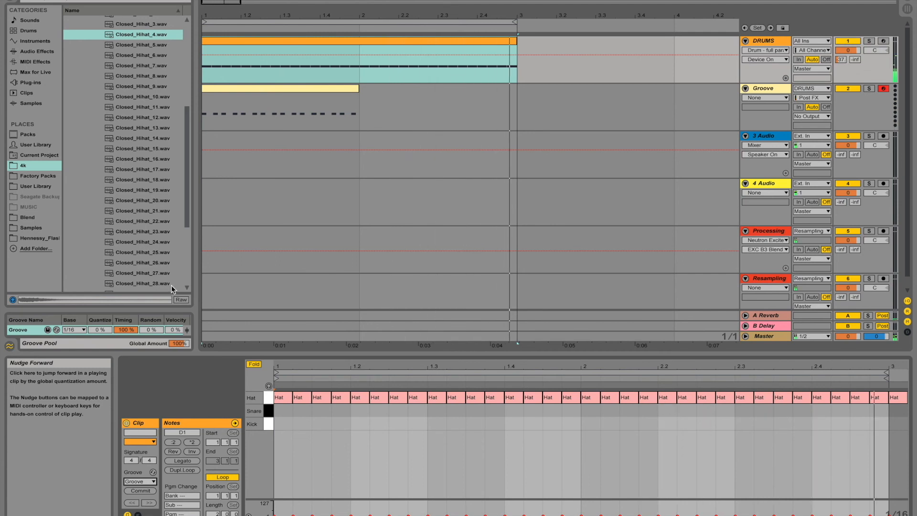
Step: Select and delete all notes in the Groove clip
click(286, 92)
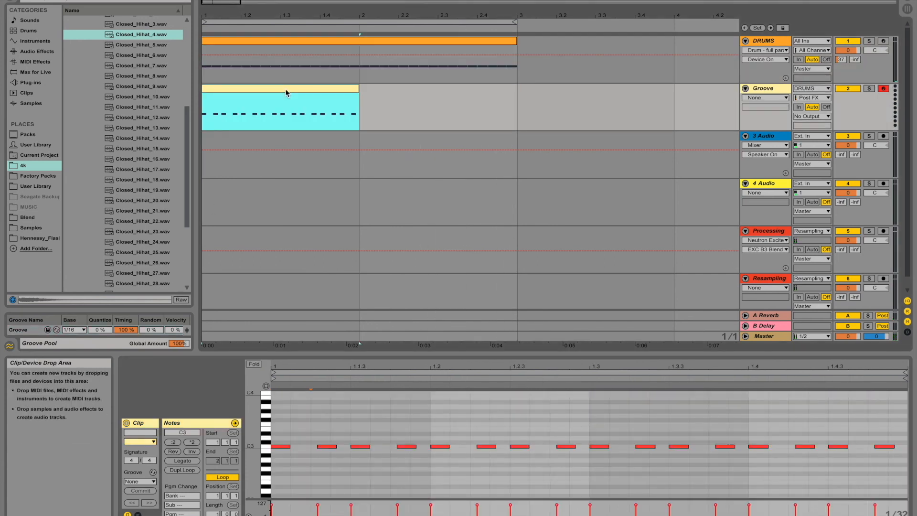
drag(277, 424, 905, 464)
key(Delete)
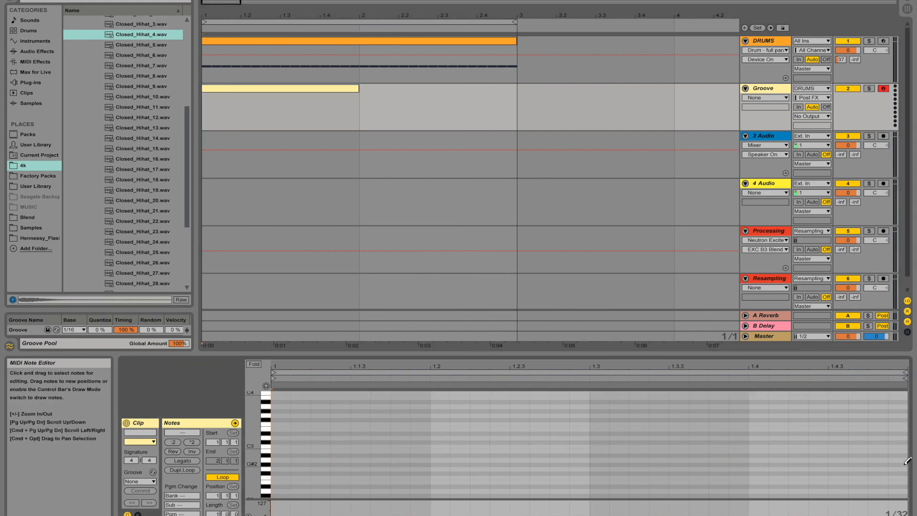
Step: Draw a short run of 1/16 C3 notes in the Groove clip and compress them with the stretch marker
key(b)
right_click(592, 444)
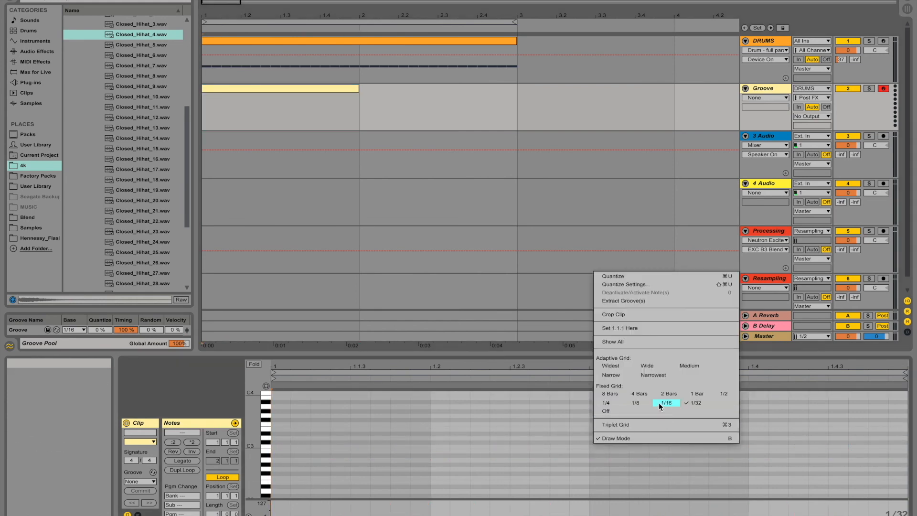
click(658, 403)
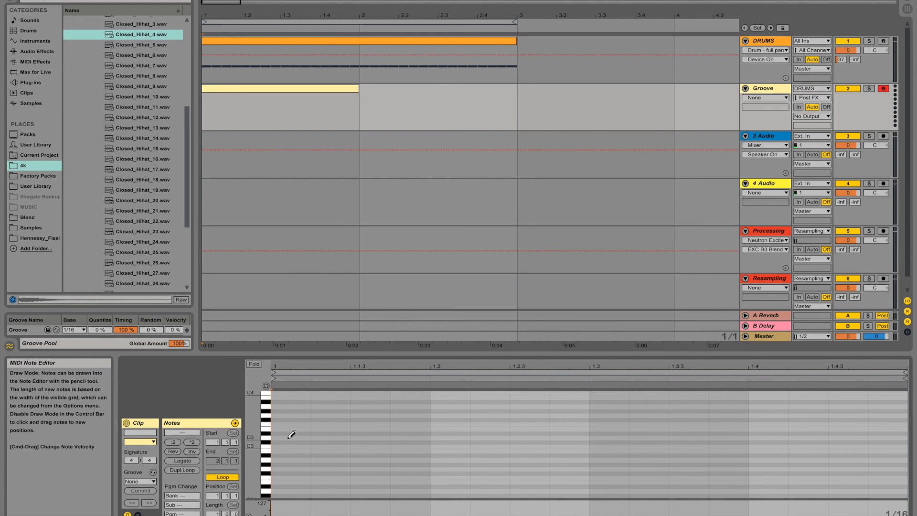
drag(288, 443, 478, 447)
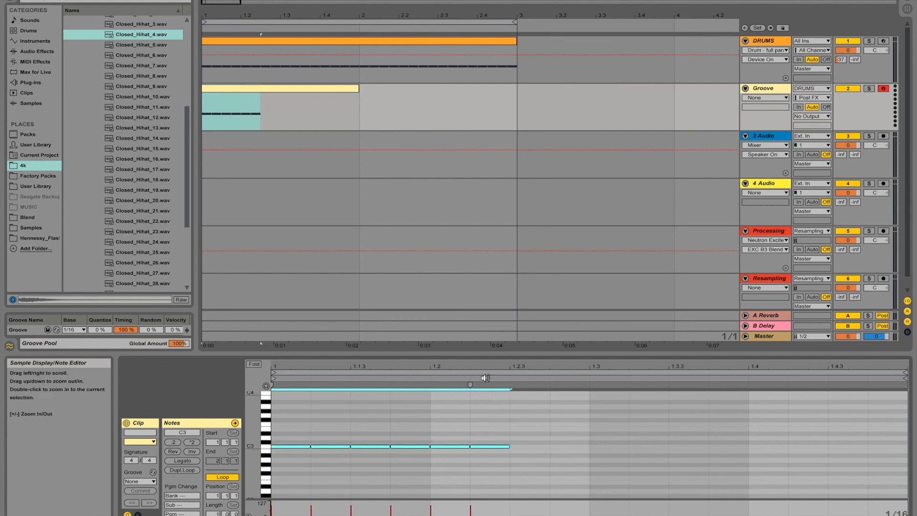
drag(470, 389, 436, 392)
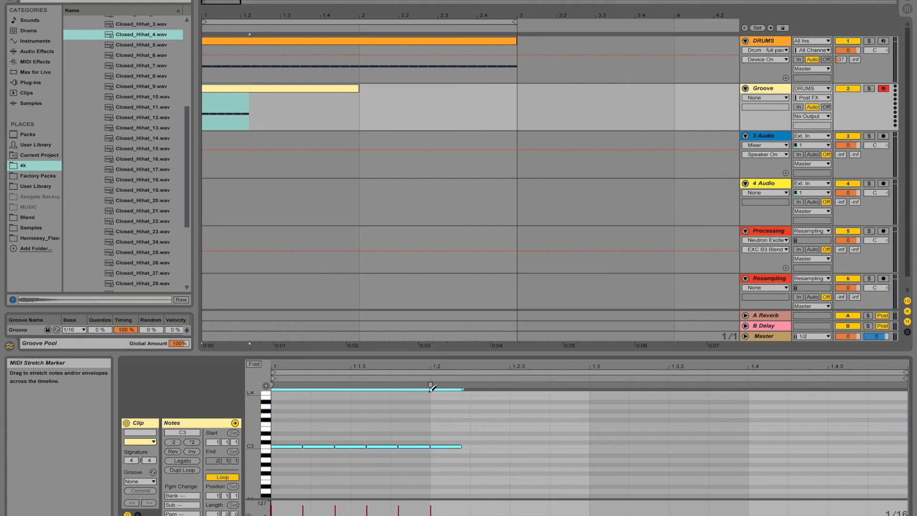
Step: Delete several of the drawn notes to leave a sparse hit pattern
key(b)
drag(445, 427, 448, 483)
key(Delete)
drag(319, 432, 346, 461)
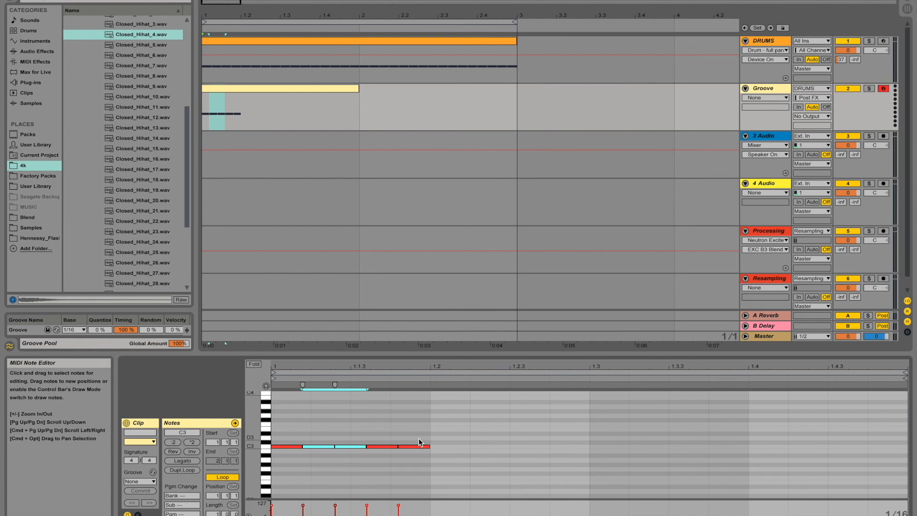
key(Delete)
drag(418, 437, 276, 433)
key(Delete)
Step: Duplicate the selected notes three times along the Groove clip
key(super+d)
key(super+d)
key(super+d)
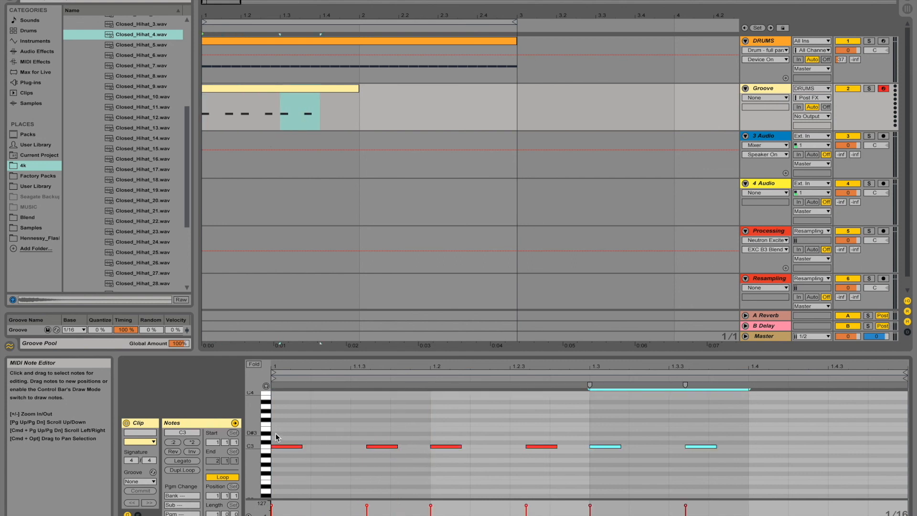